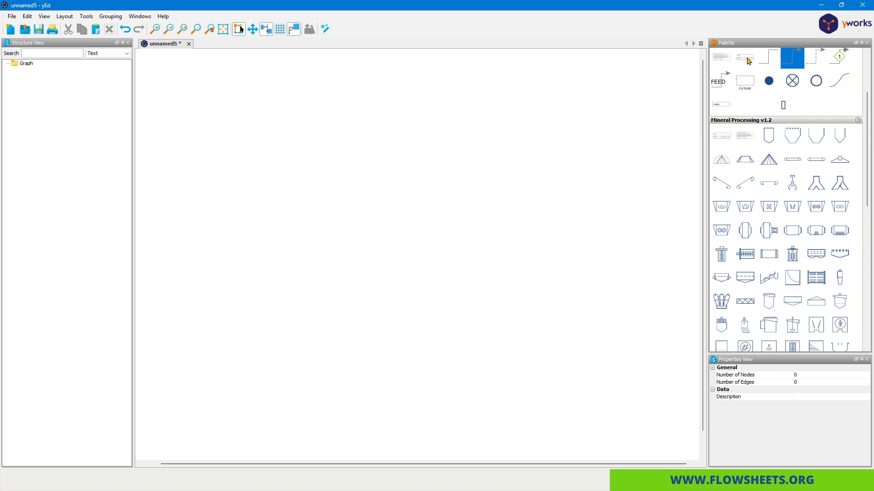
- Place a title block at the top of the drawing and set its title to HEAP LEACH EXAMPLE FLOWSHEET
left_click_drag(749, 61, 282, 94)
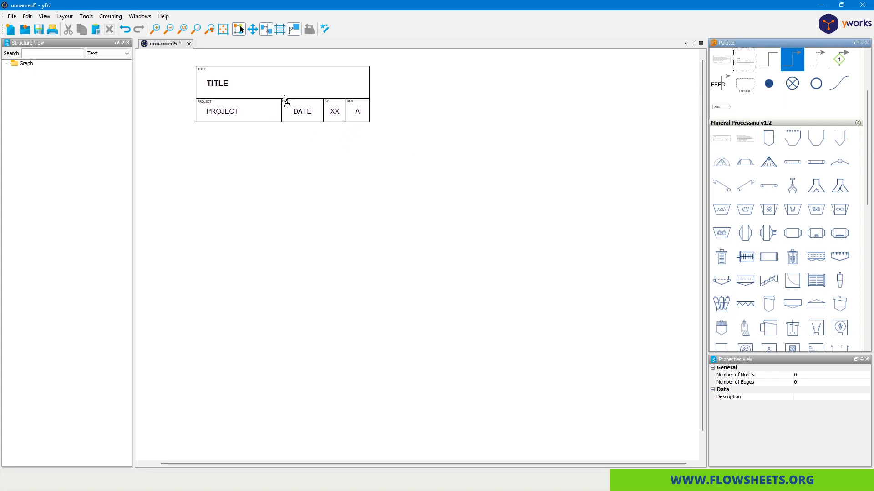
left_click(222, 86)
key("F2")
type("HEAP")
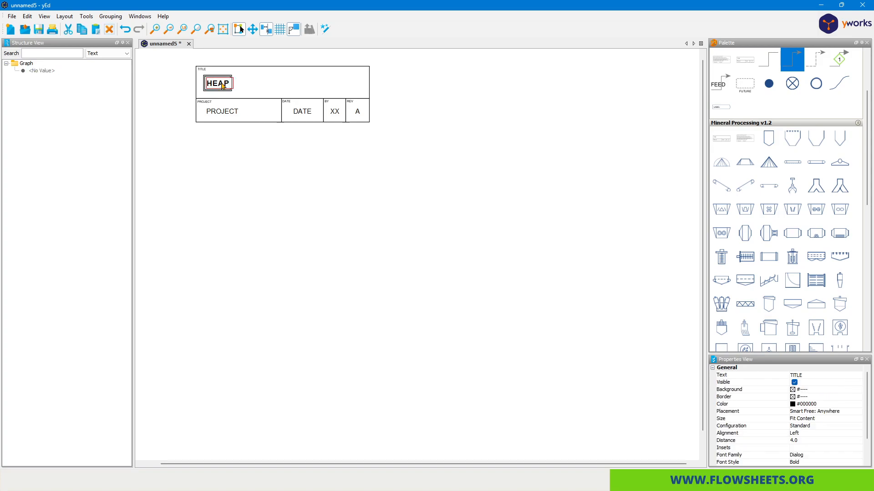
type(" LEACH EXAM")
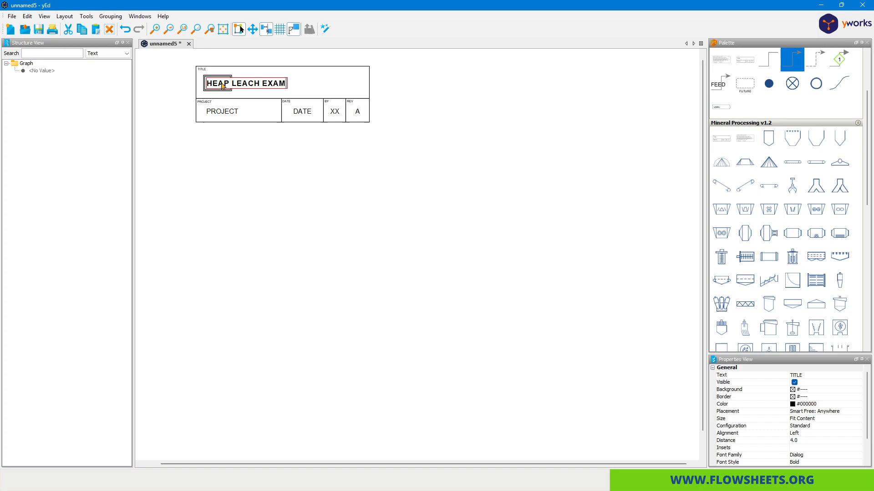
type("PLE FLOWSHEET")
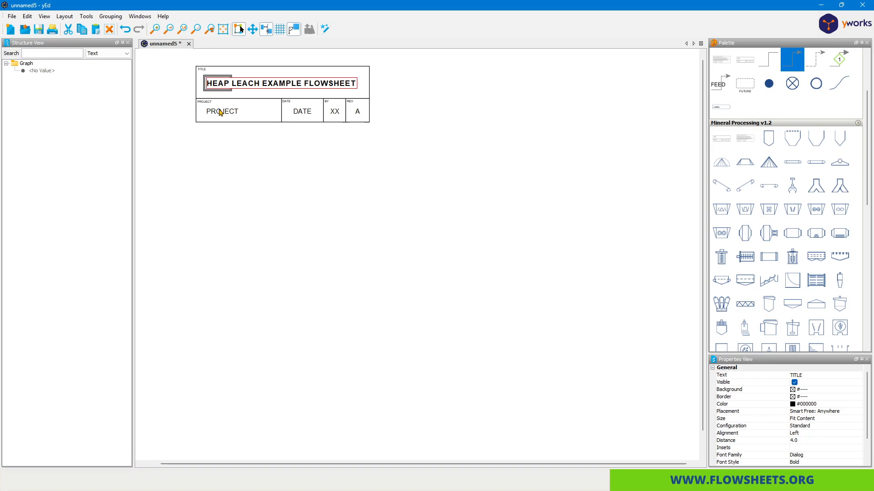
left_click(339, 144)
left_click(412, 124)
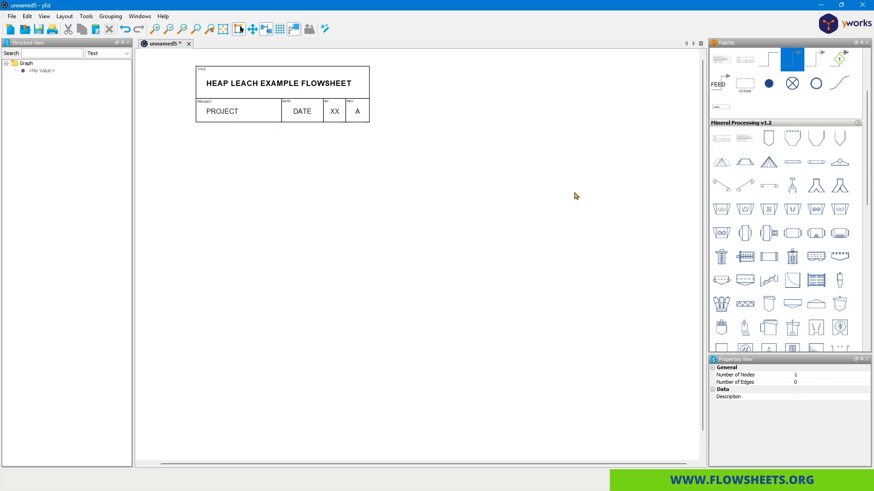
- Add a grizzly-topped bin below the title block and a tipping dump truck at its upper left, with an arrow from truck to bin
left_click_drag(792, 138, 295, 191)
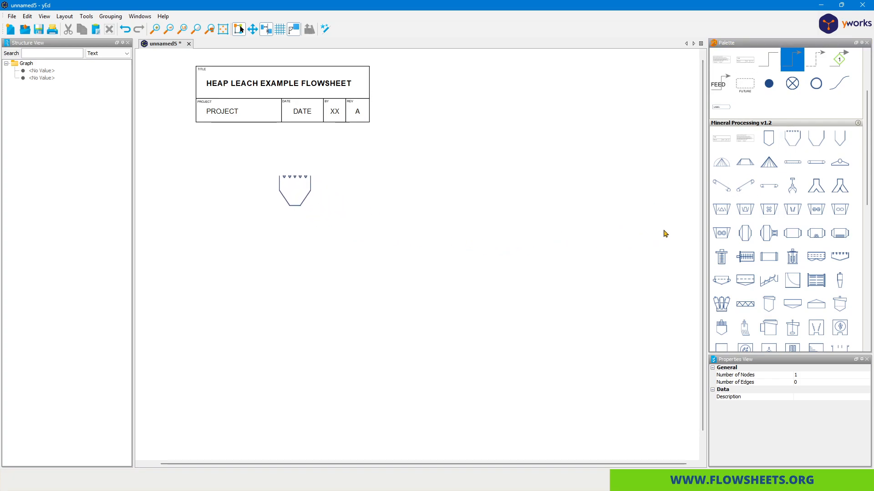
scroll(801, 314, "down", 5)
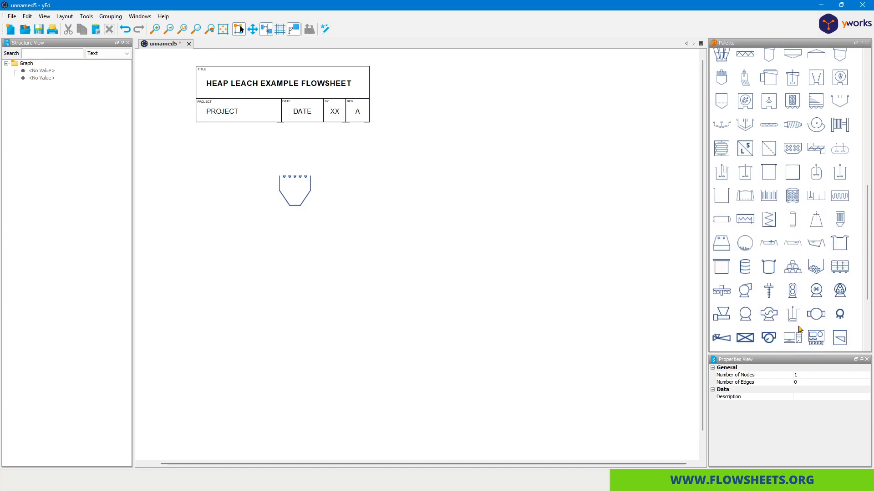
scroll(798, 321, "down", 3)
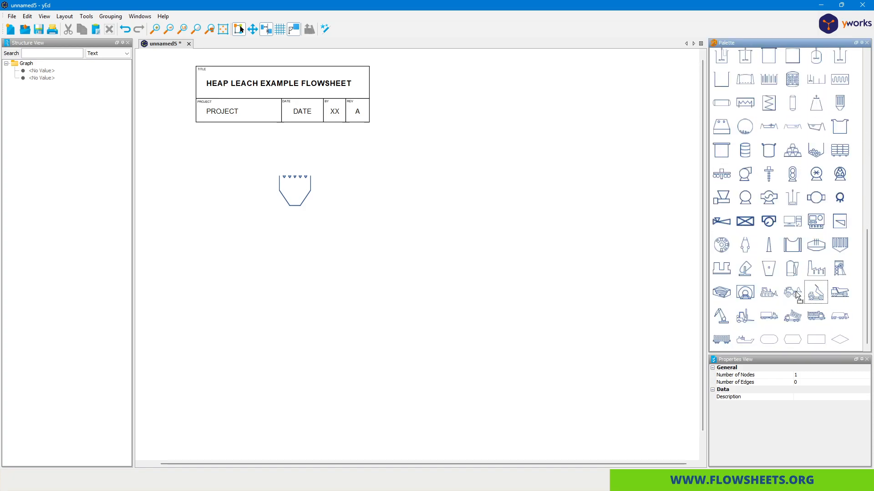
left_click_drag(796, 292, 303, 200)
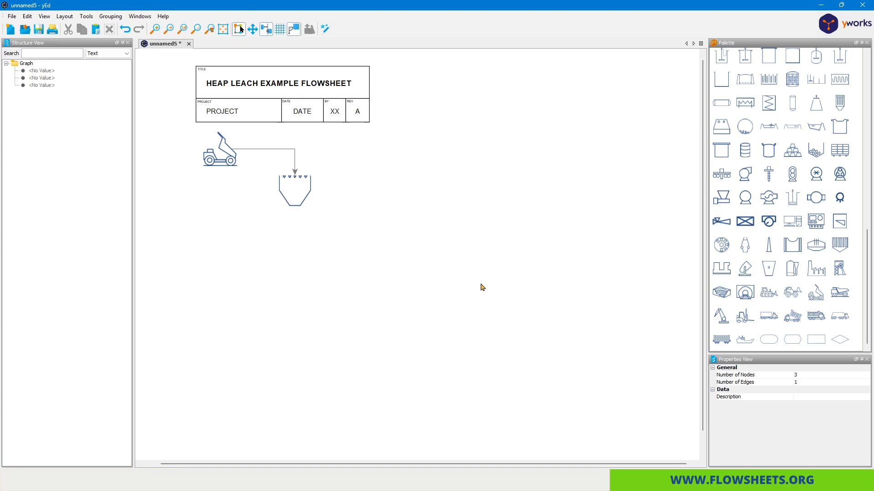
- Add a jaw crusher and a small grizzly screen to the lower right of the bin, with arrows running bin to grizzly to crusher
scroll(756, 214, "up", 10)
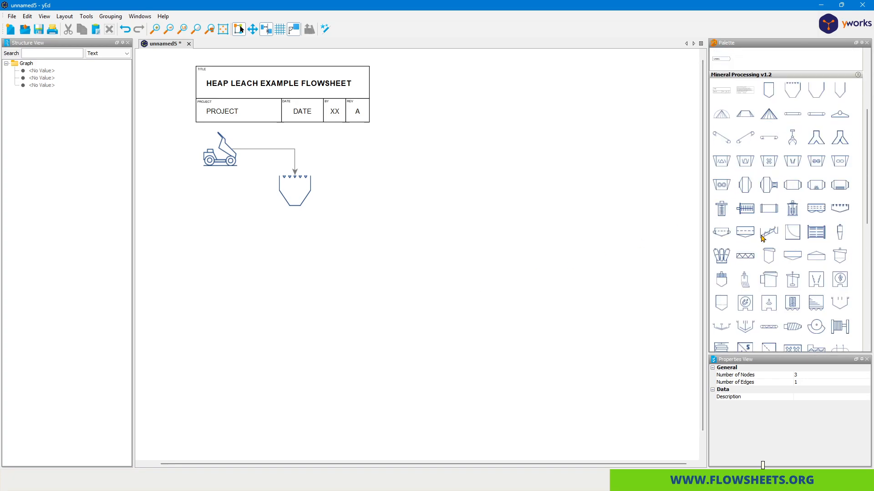
left_click_drag(792, 161, 360, 235)
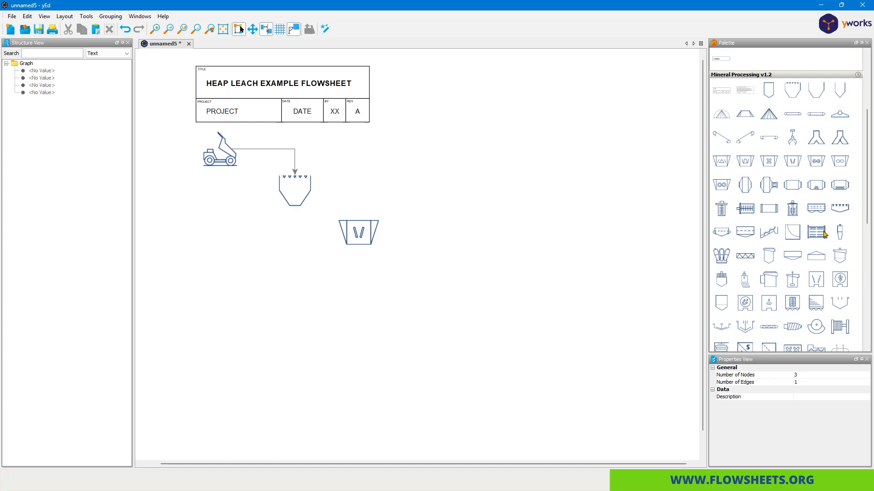
scroll(803, 233, "up", 2)
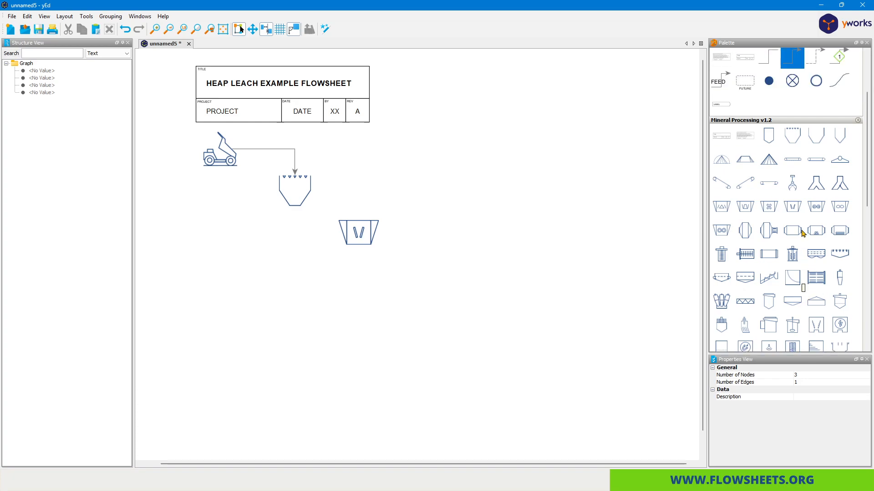
scroll(802, 232, "down", 3)
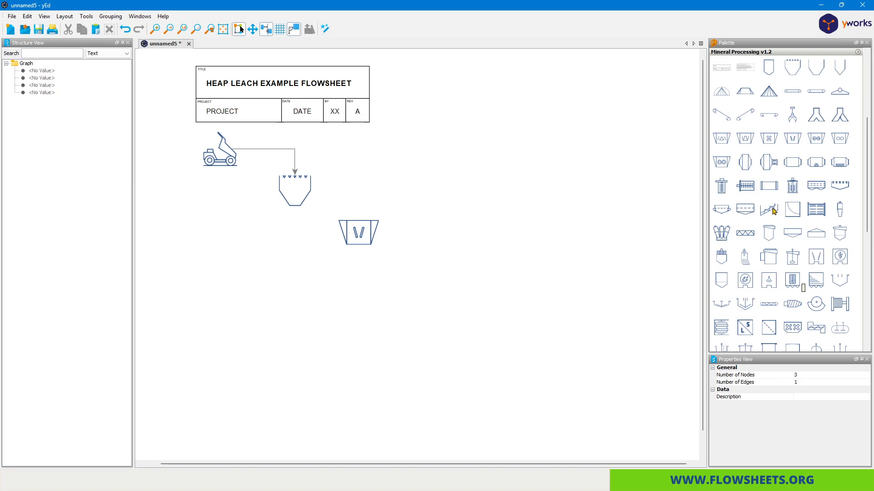
left_click_drag(838, 190, 385, 246)
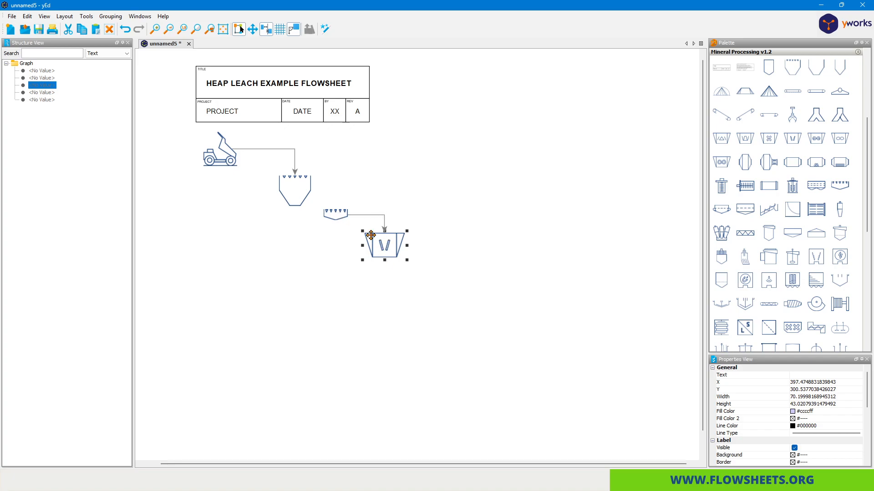
left_click_drag(304, 197, 335, 215)
- Place a solid junction dot directly below the jaw crusher
scroll(725, 145, "up", 3)
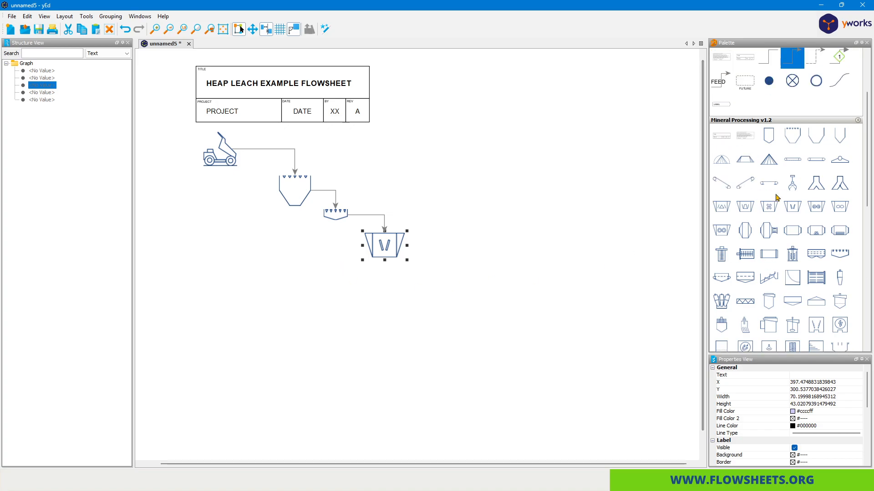
left_click_drag(726, 142, 385, 285)
left_click_drag(332, 219, 382, 286)
left_click(383, 286)
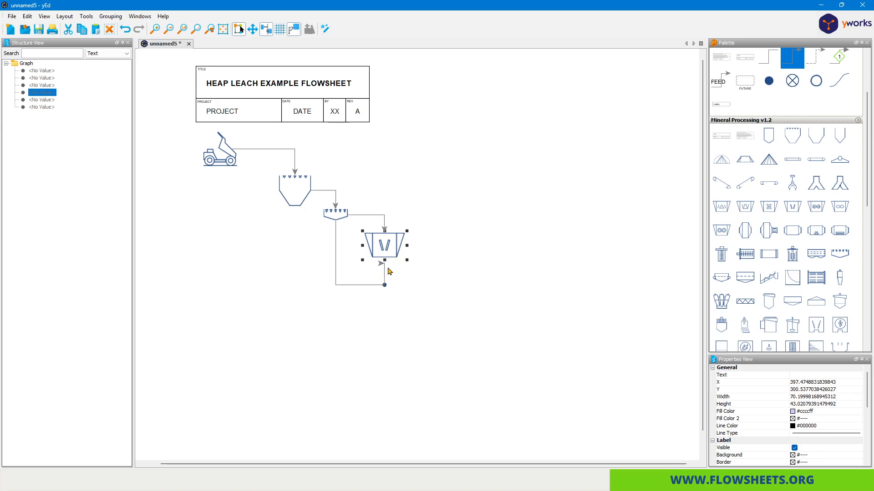
right_click(428, 286)
right_click(422, 278)
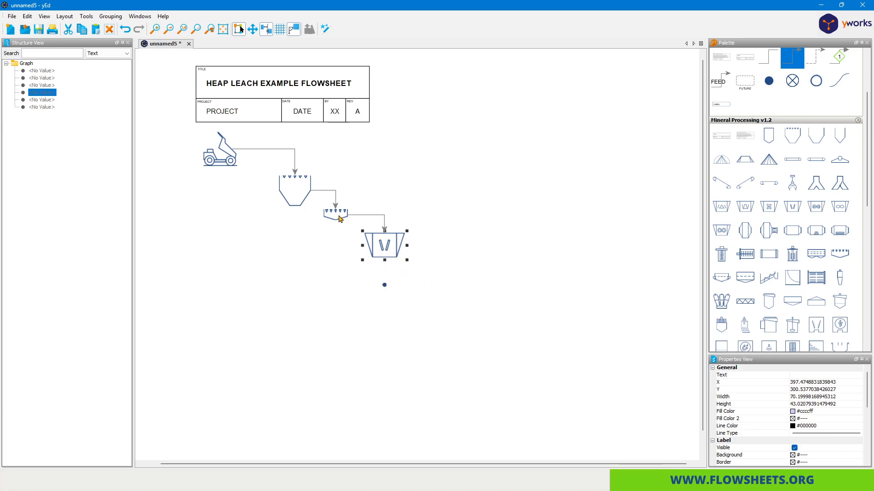
- Connect the grizzly screen's underside and the jaw crusher's discharge to the junction dot with arrows
left_click_drag(339, 219, 385, 285)
left_click(385, 286)
left_click(441, 287)
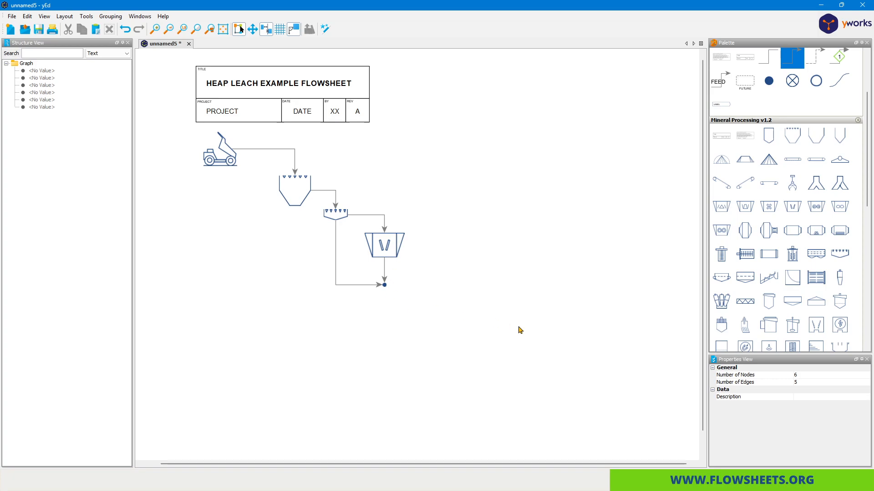
- Add a cone crusher level with the jaw crusher on its right and feed its top from the junction dot
scroll(794, 84, "up", 1)
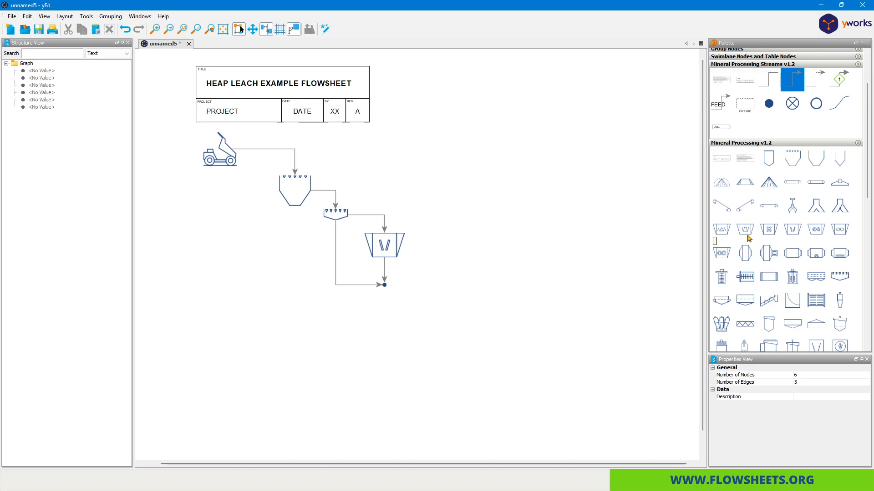
left_click_drag(727, 236, 457, 248)
left_click_drag(384, 285, 452, 230)
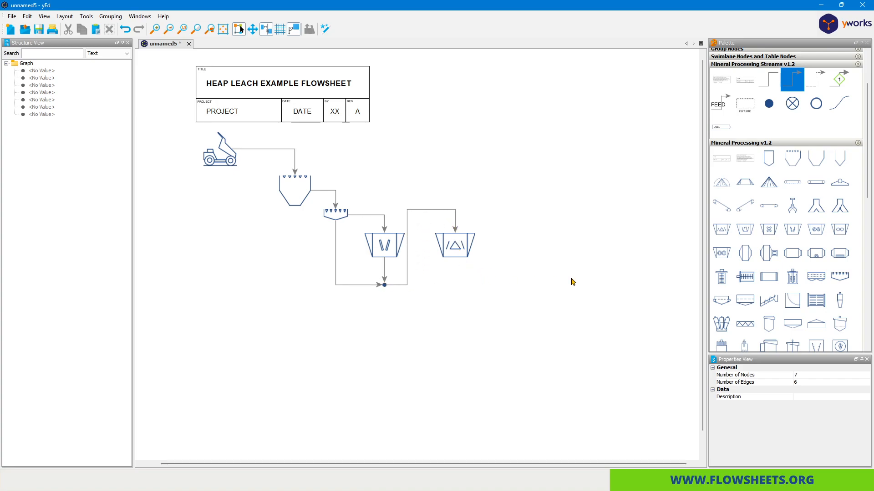
- Move the cone crusher farther right and shift its feed line's vertical segment midway between the two crushers
left_click(456, 250)
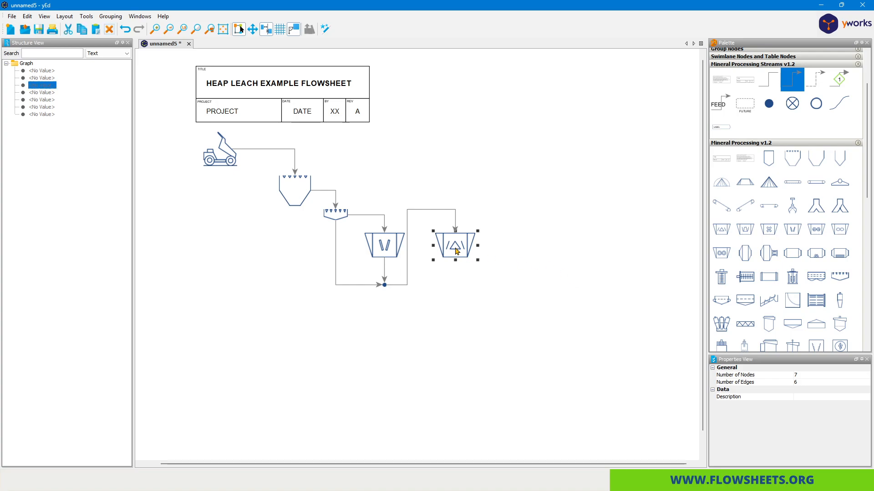
left_click_drag(457, 251, 515, 250)
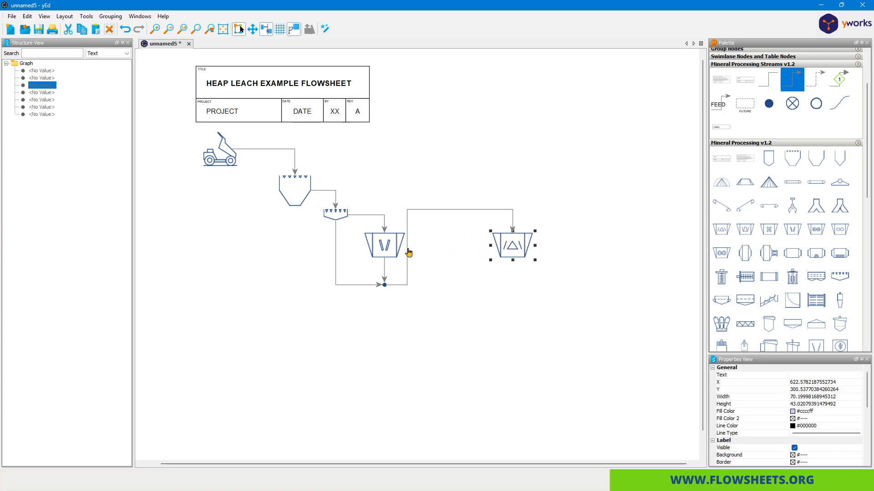
left_click_drag(407, 250, 464, 263)
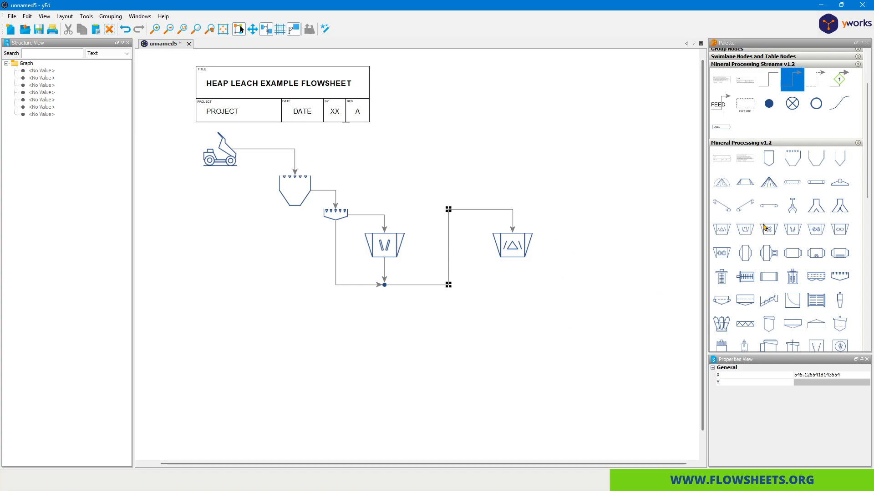
- Insert a conical stockpile into the vertical segment of the line between the jaw and cone crushers
left_click_drag(769, 182, 449, 249)
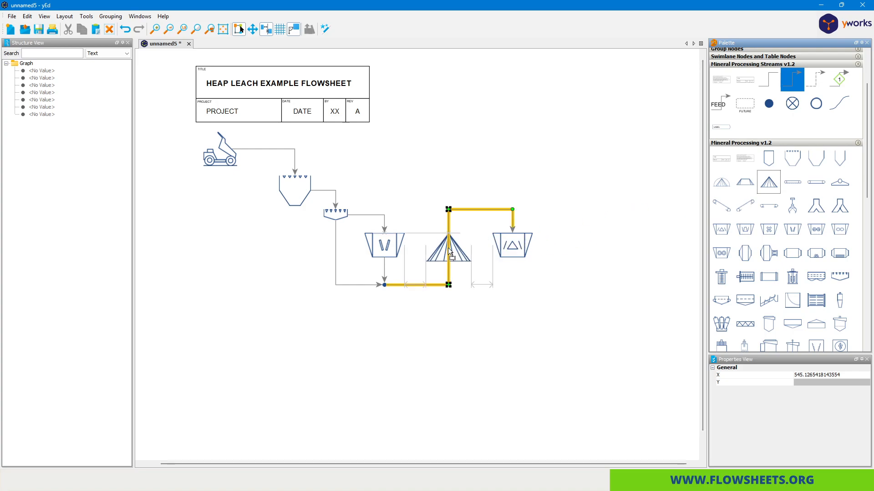
left_click_drag(448, 250, 449, 251)
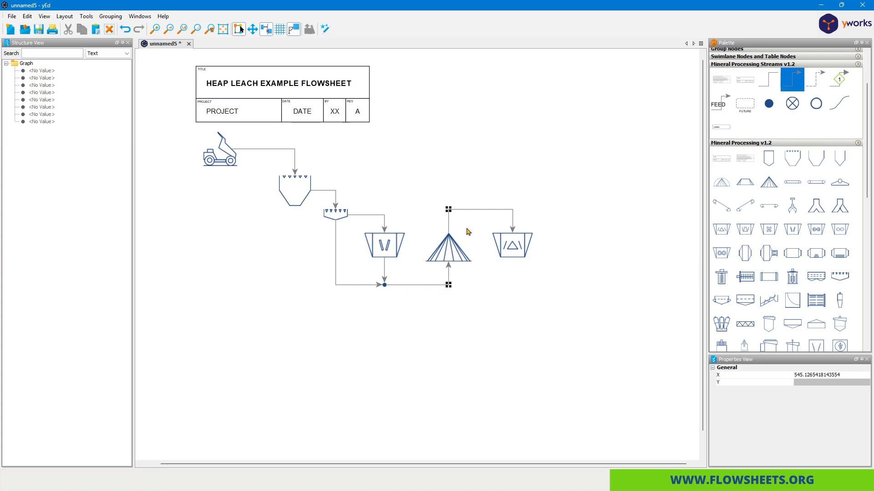
- Replace the stockpile's feed line with one from the junction dot to its peak, and reroute its outlet from the base to the cone crusher's top
left_click_drag(449, 211, 476, 305)
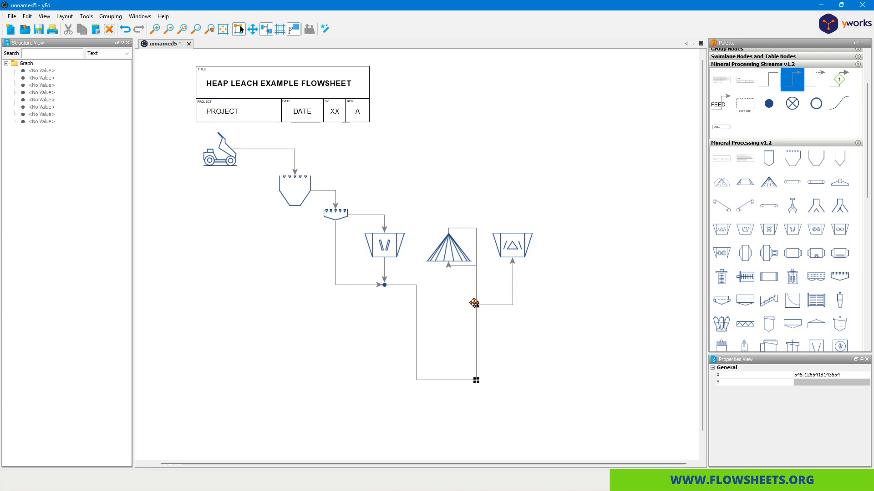
left_click(476, 336)
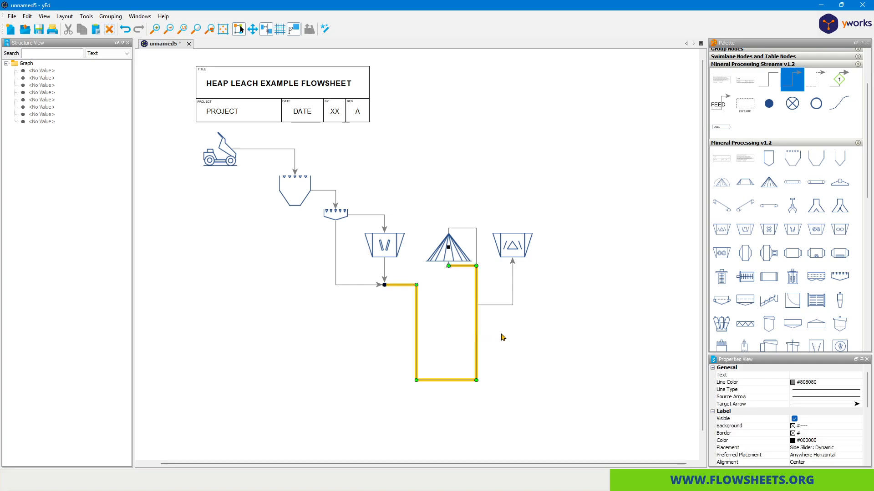
key("Delete")
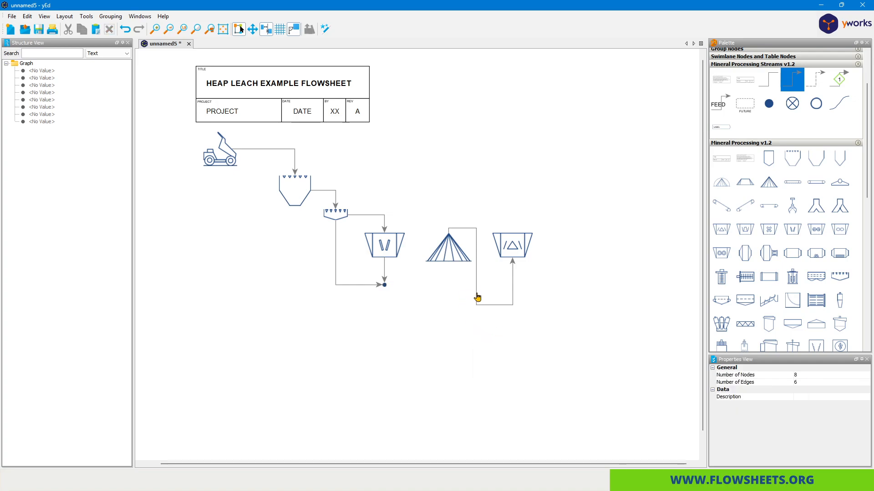
left_click_drag(465, 228, 497, 223)
left_click(549, 310)
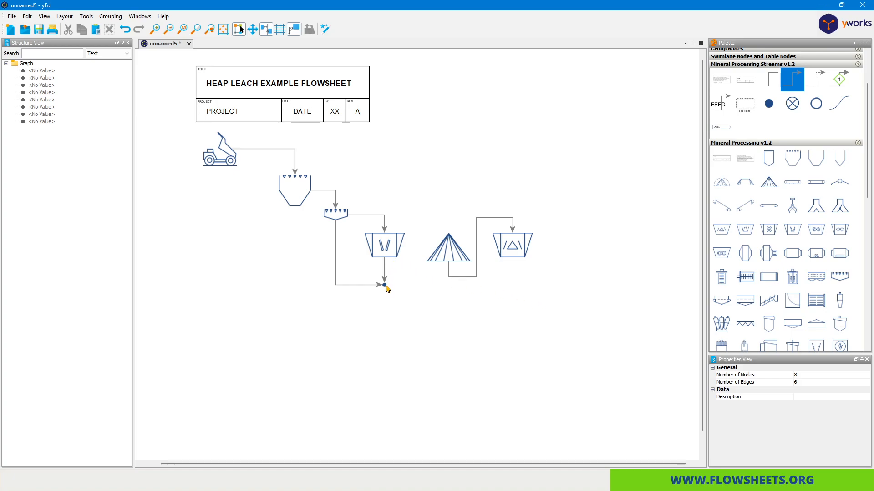
left_click_drag(385, 286, 448, 254)
- Add a second cone crusher and a screen at its upper right, with arrows from the first cone crusher to the screen to the second crusher
left_click_drag(724, 233, 578, 248)
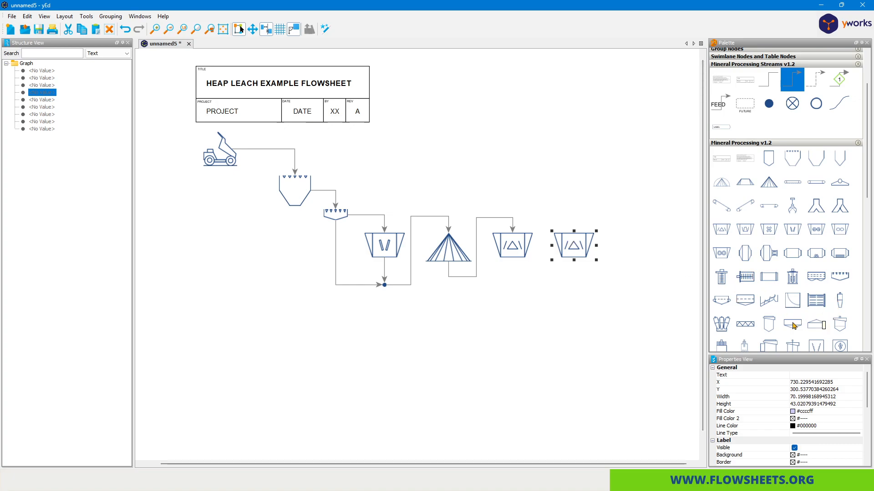
left_click_drag(745, 300, 627, 214)
left_click_drag(512, 255, 574, 243)
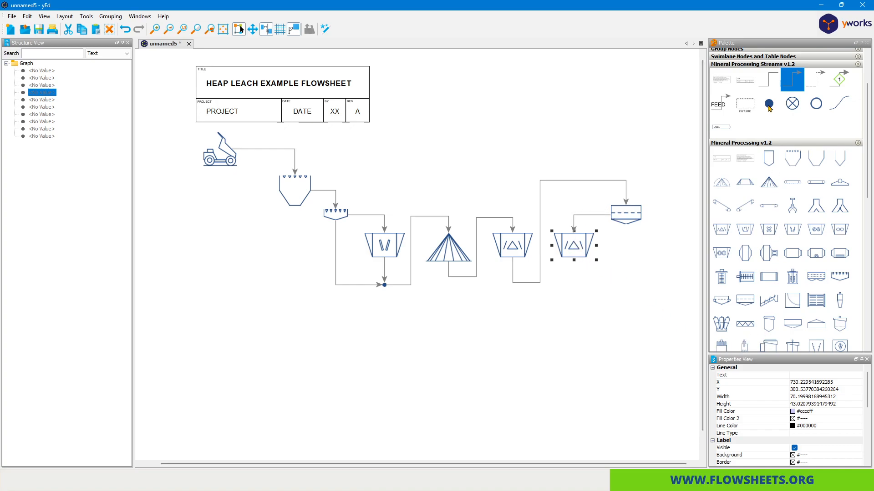
- Place a junction dot below the second cone crusher and connect the crusher's discharge and the screen's underside to it
left_click_drag(768, 104, 572, 283)
mouse_move(572, 247)
left_mouse_down()
mouse_move(573, 273)
mouse_move(572, 240)
left_mouse_up()
left_click(593, 262)
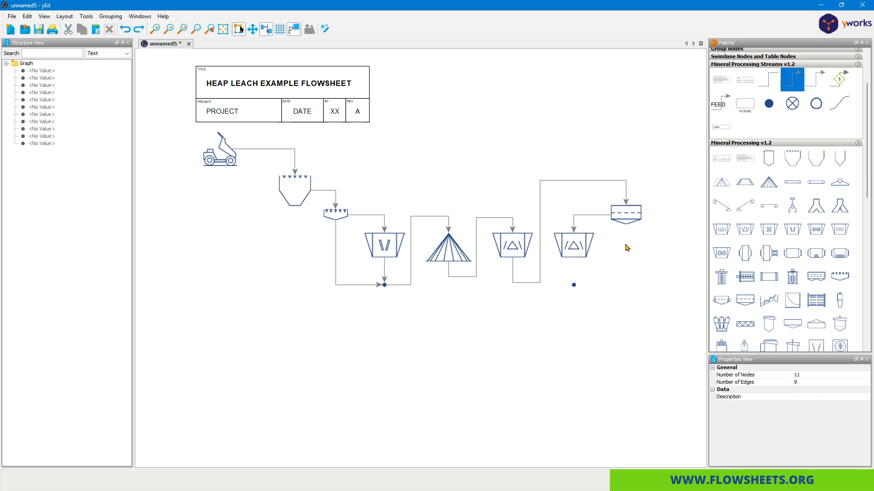
left_click_drag(577, 255, 575, 286)
left_click_drag(624, 223, 603, 285)
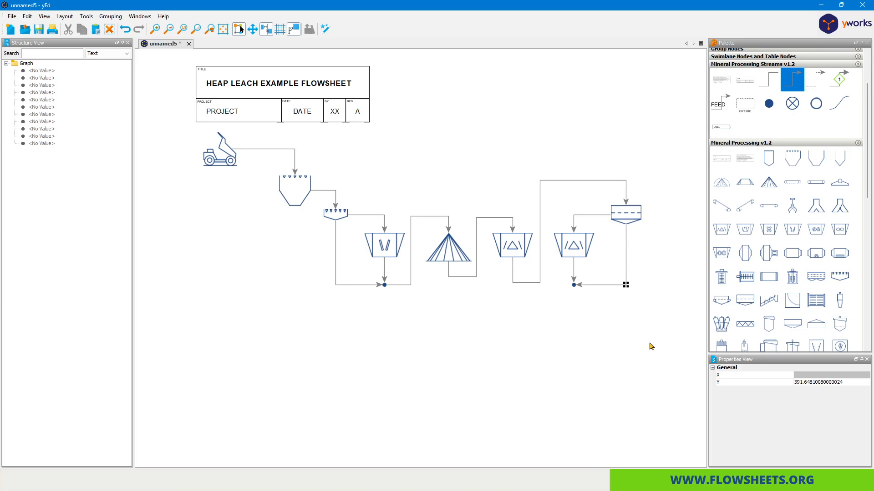
- Label the bin below the truck ROM BIN
left_click(303, 201)
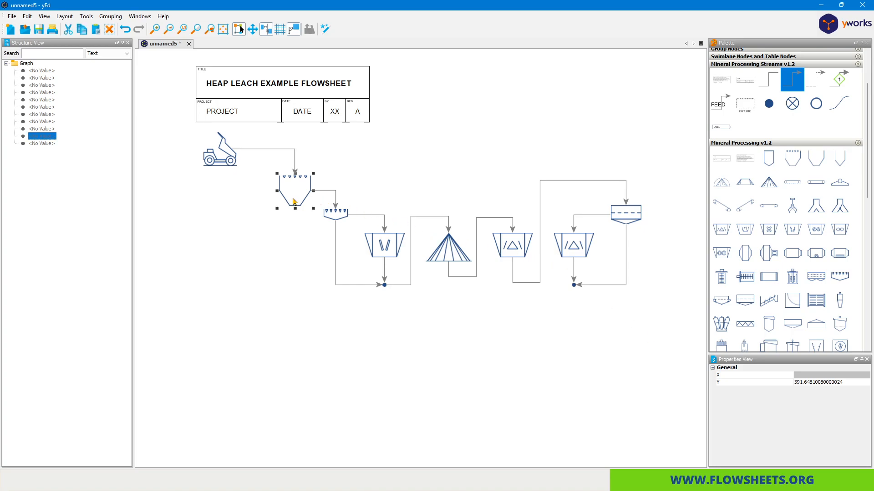
left_click(815, 374)
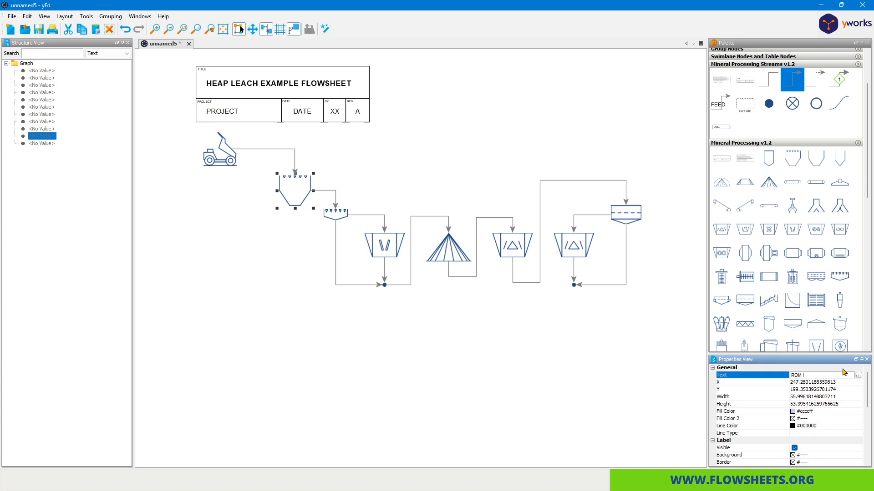
key("Return")
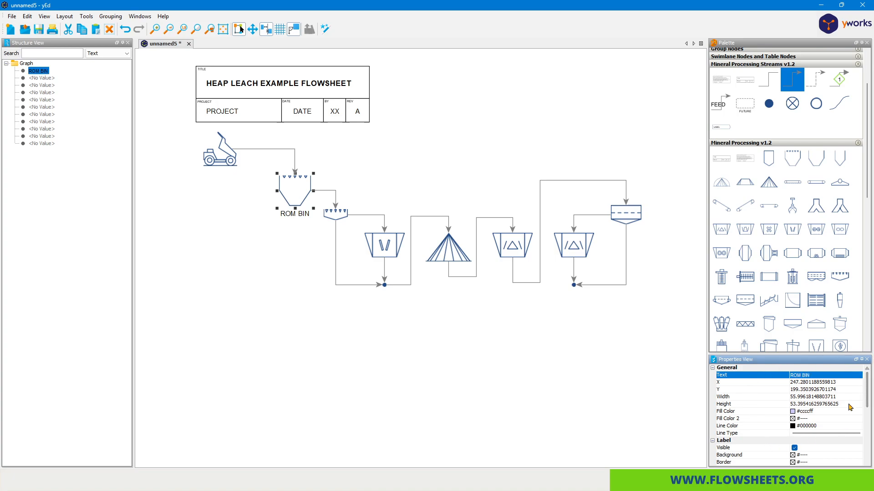
scroll(802, 407, "down", 3)
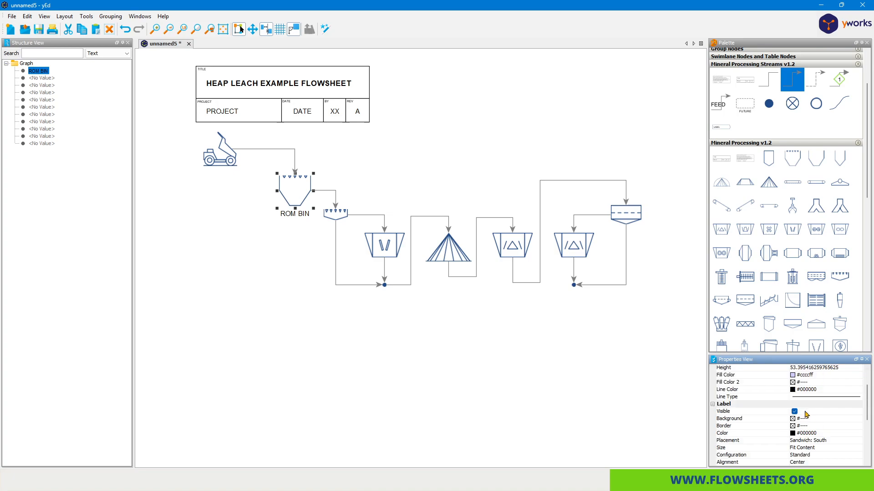
scroll(778, 441, "down", 3)
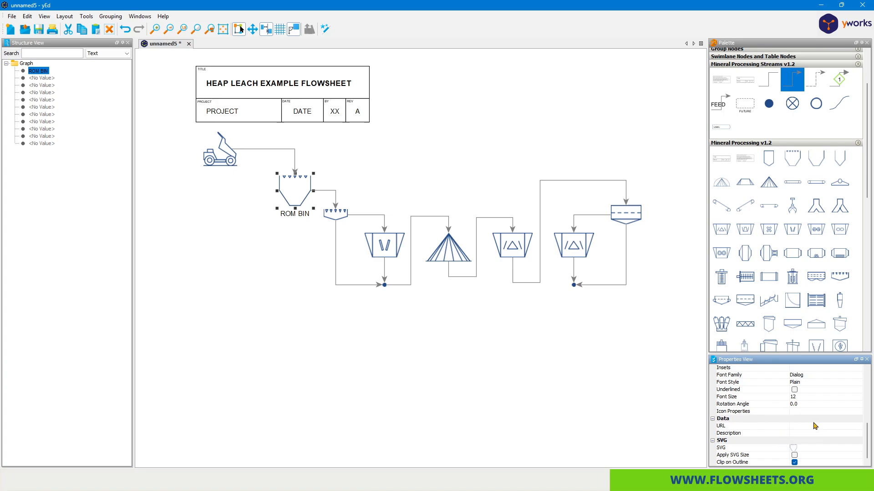
scroll(814, 426, "up", 6)
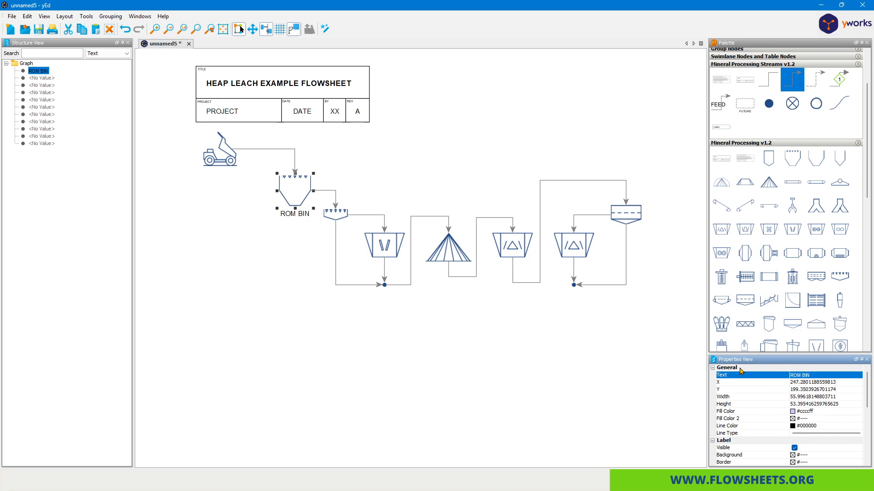
left_click(481, 317)
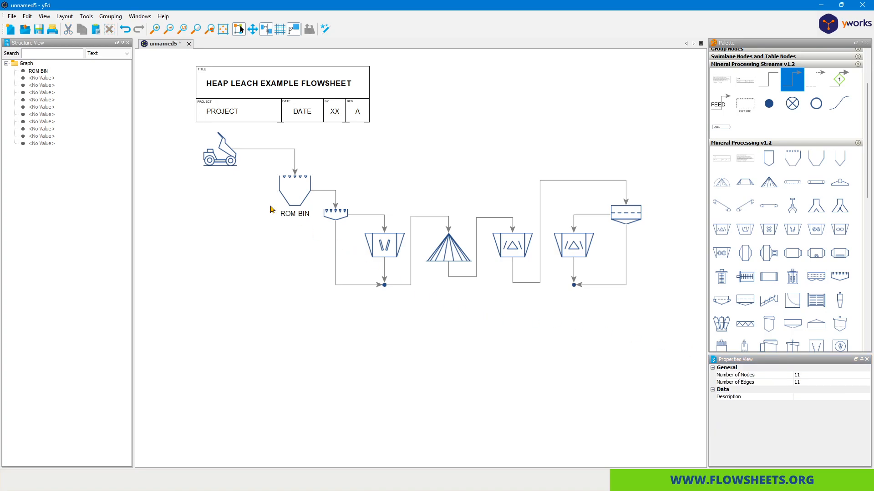
- Split the ROM BIN label into two lines, with BIN below ROM
double_click(293, 216)
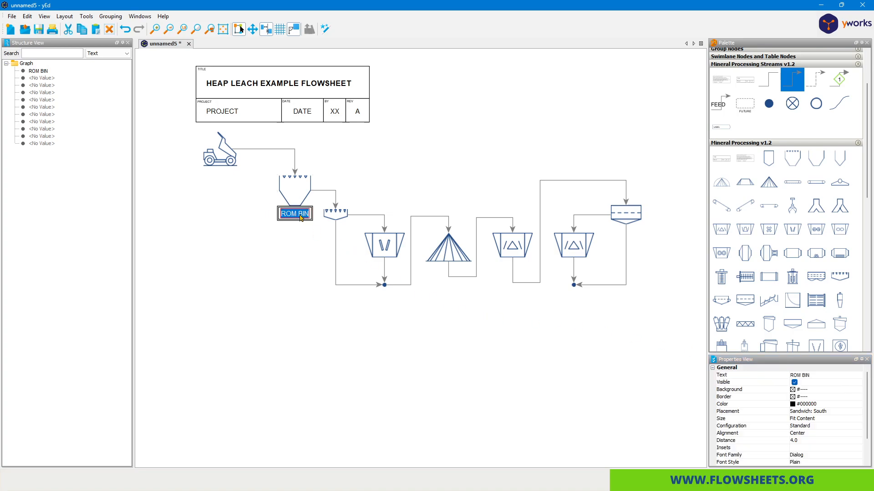
left_click(299, 216)
key("ctrl+Return")
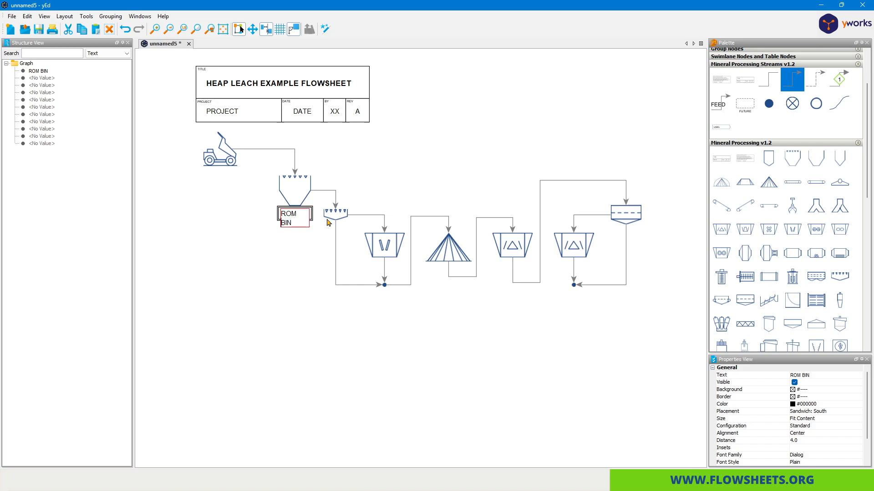
key("Return")
left_click(328, 262)
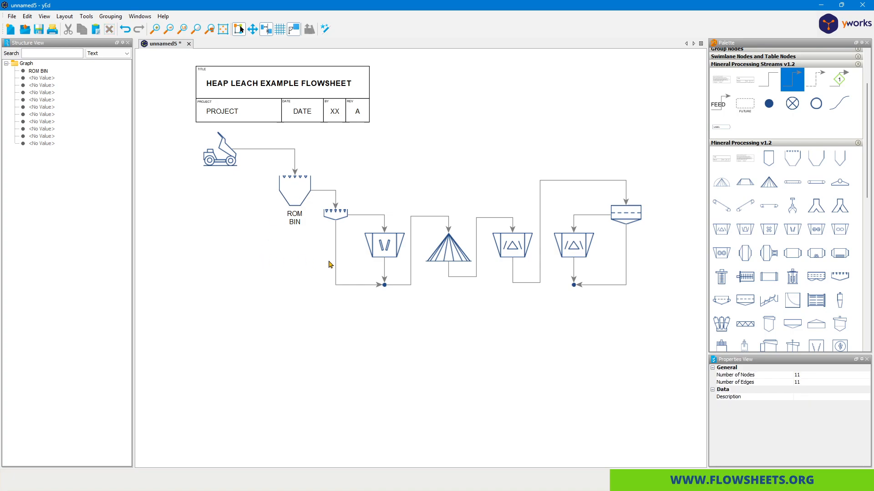
- Remove the line break so the label reads ROM BIN on a single line
left_click(299, 222)
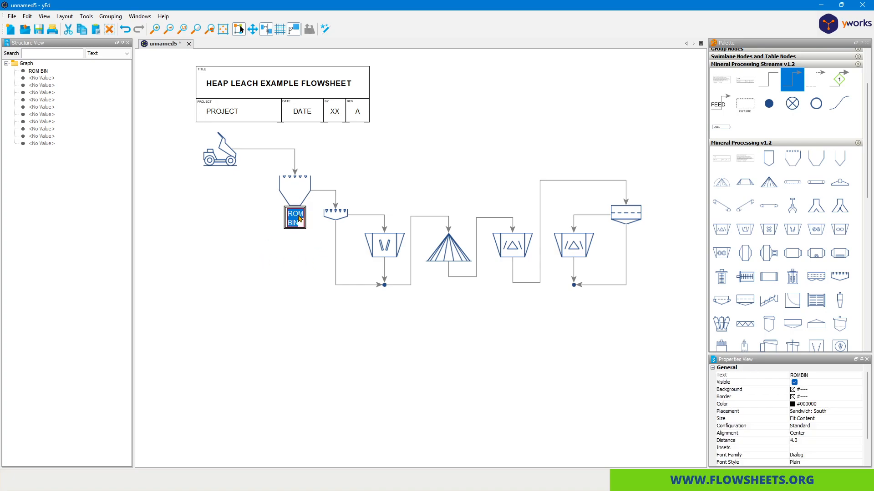
left_click(299, 218)
key("Delete")
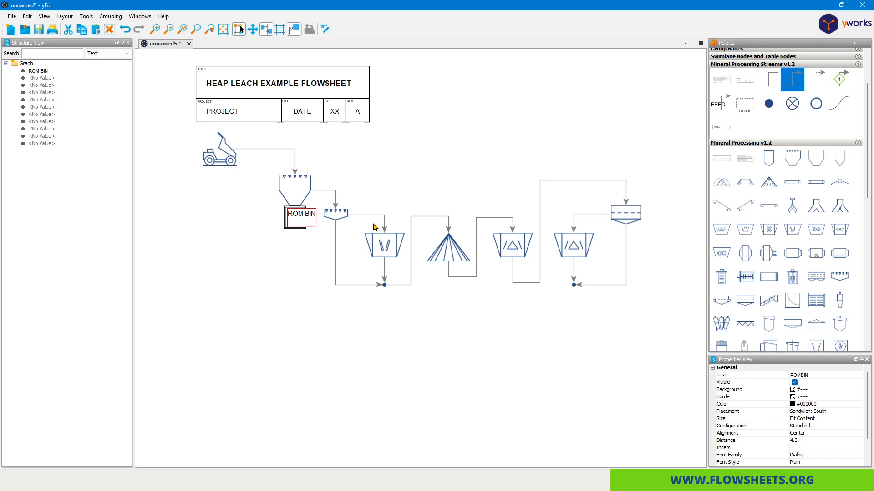
key("Return")
left_click(392, 324)
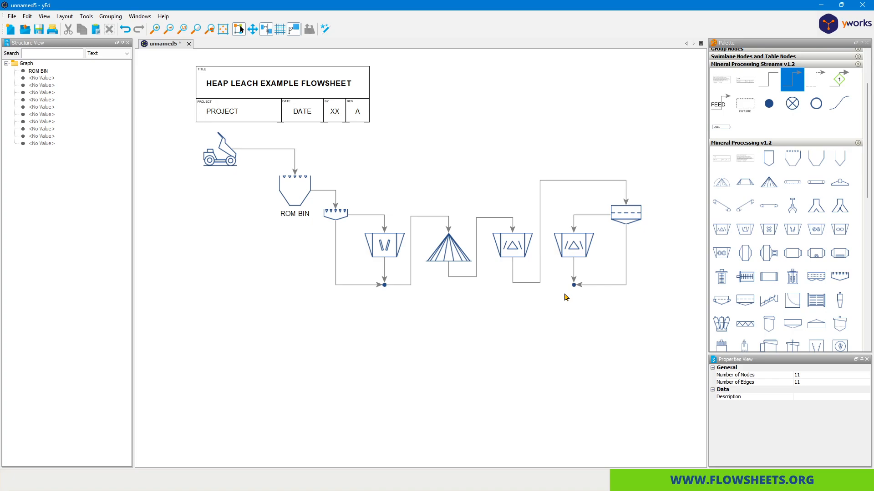
- Add a flat-topped heap below the crushing circuit and a drum at its upper left, with an arrow from the drum to the heap's top
left_click_drag(596, 340, 573, 263)
scroll(789, 284, "down", 5)
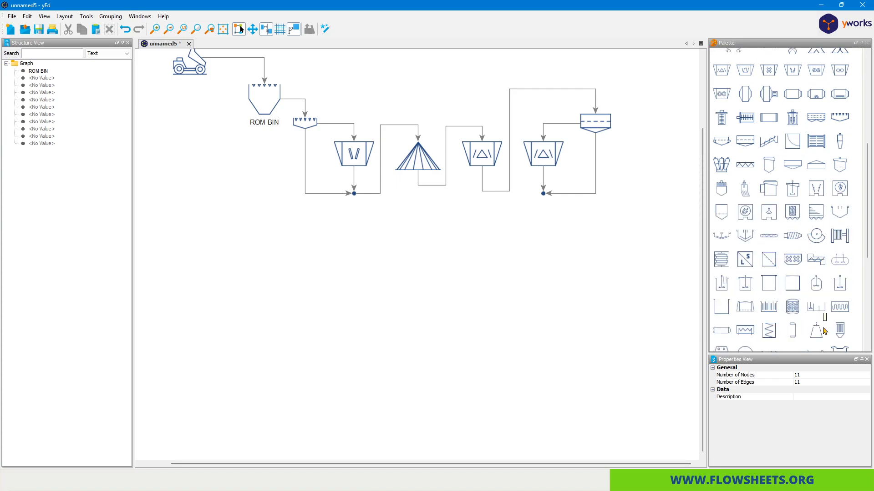
scroll(819, 301, "up", 3)
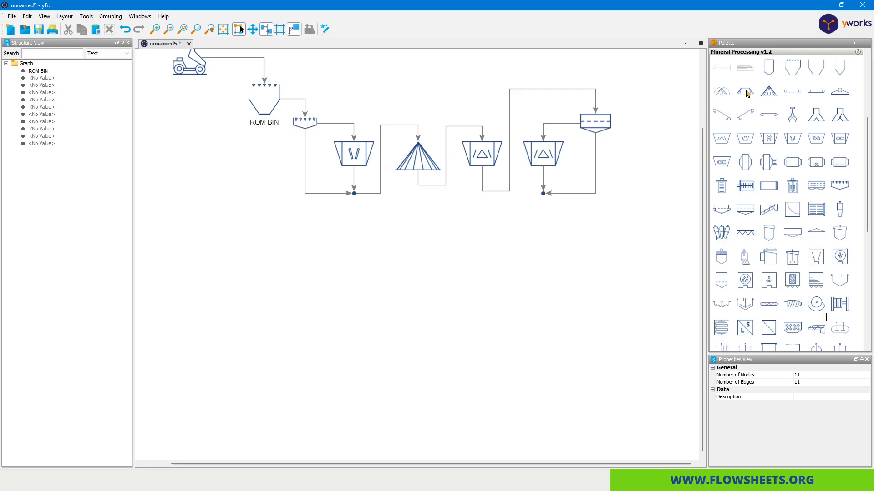
left_click_drag(746, 93, 476, 279)
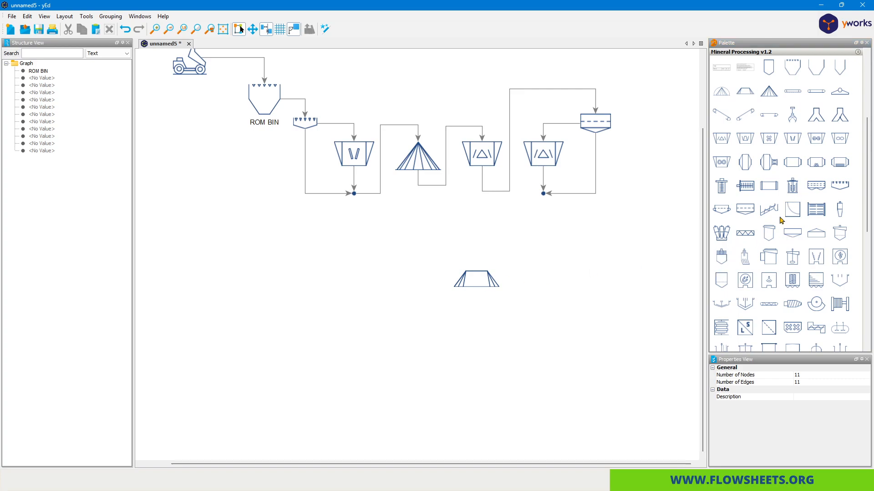
left_click_drag(770, 183, 477, 279)
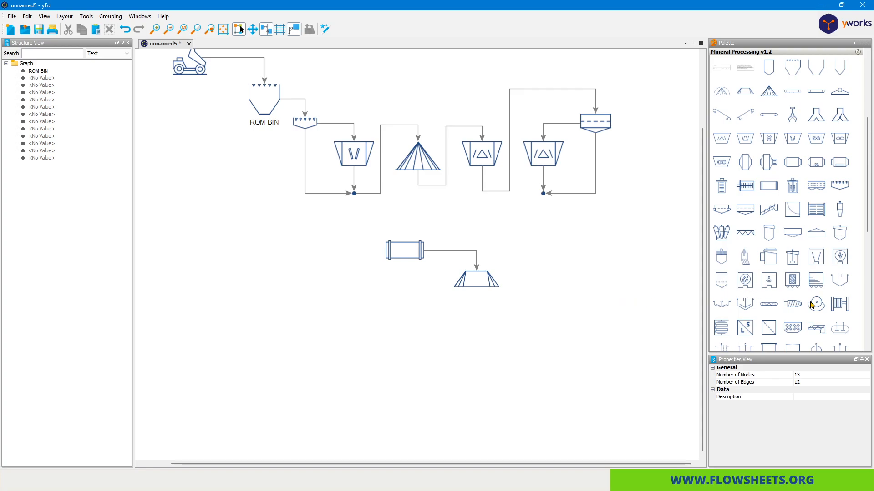
- Add a pond symbol below the heap and duplicate it to make a row of three ponds
scroll(815, 305, "down", 3)
scroll(813, 305, "down", 6)
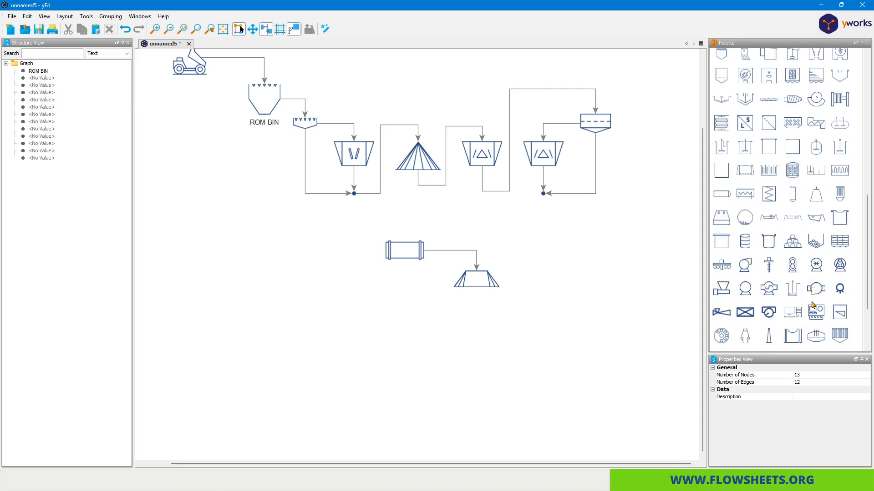
left_click_drag(797, 220, 440, 344)
left_click(537, 343)
key("ctrl+c")
key("ctrl+v")
key("ctrl+v")
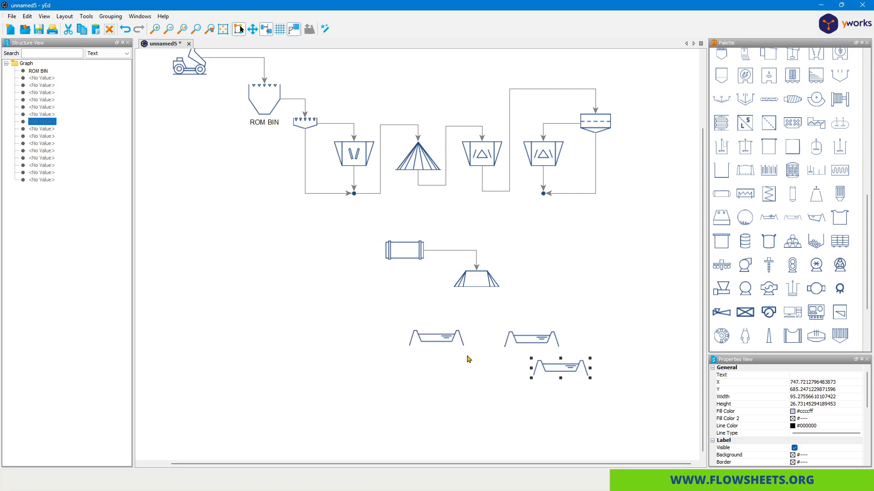
left_click_drag(552, 364, 328, 335)
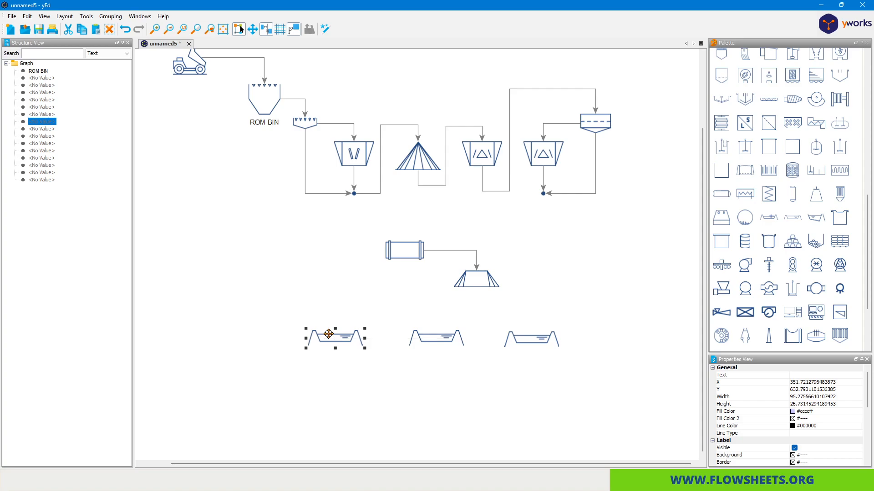
- Label the leftmost pond RAFF POND and the middle pond PLS POND
left_click(805, 375)
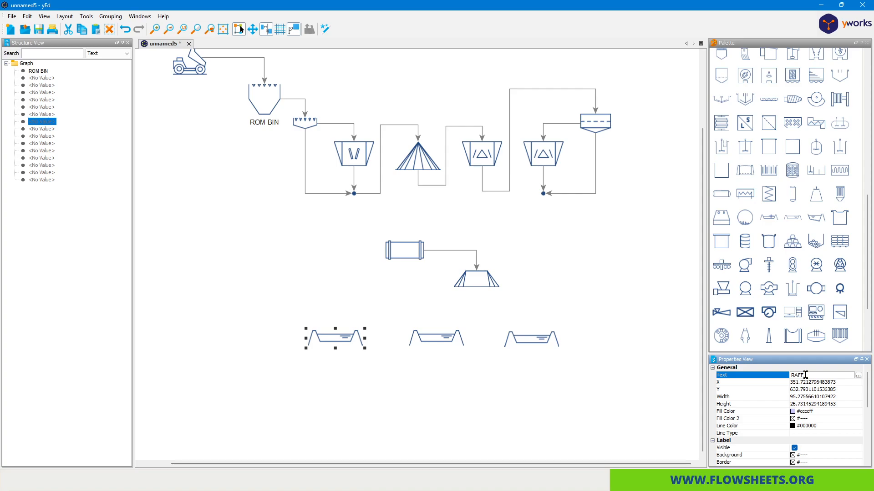
key("Return")
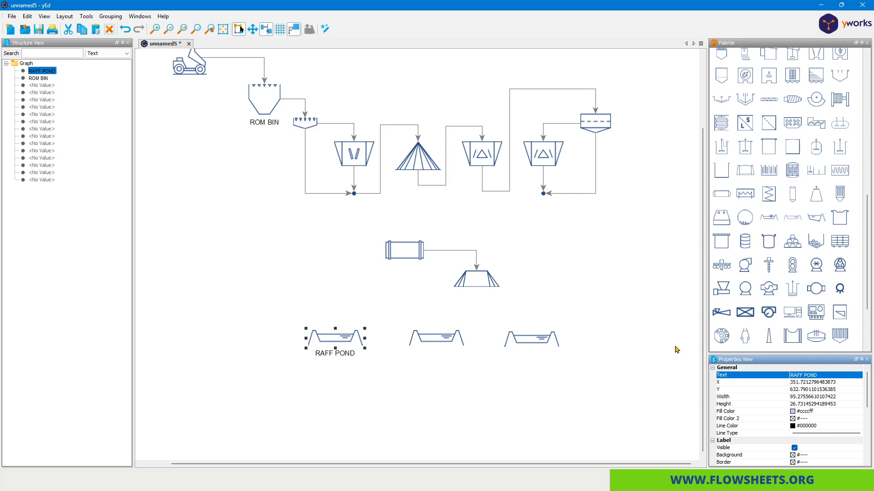
left_click(448, 346)
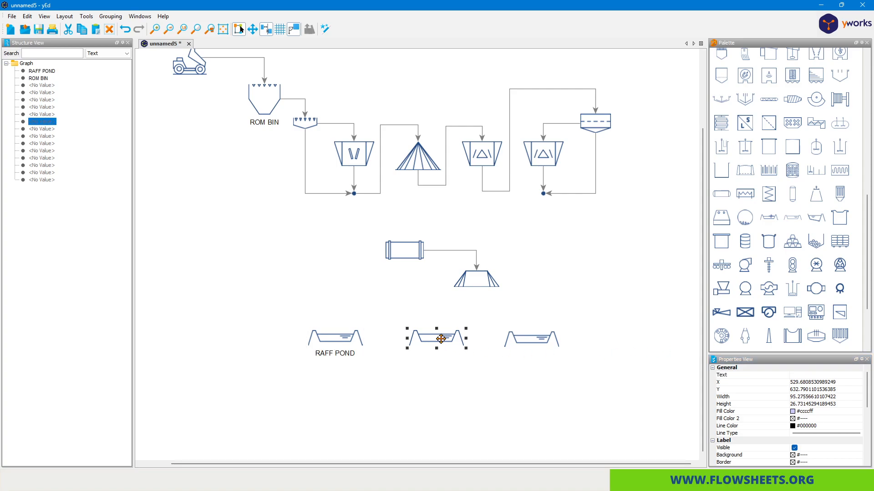
left_click(827, 374)
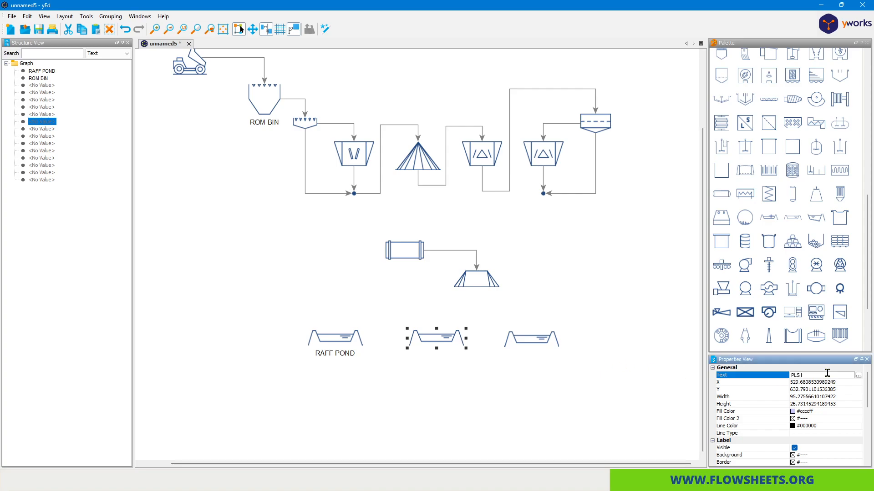
type("PLS POND")
key("Return")
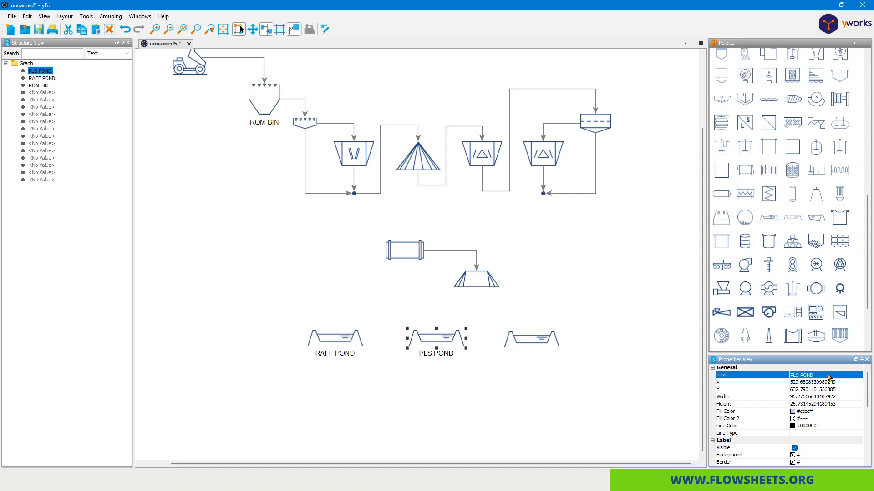
- Label the rightmost pond ILS POND
left_click(516, 341)
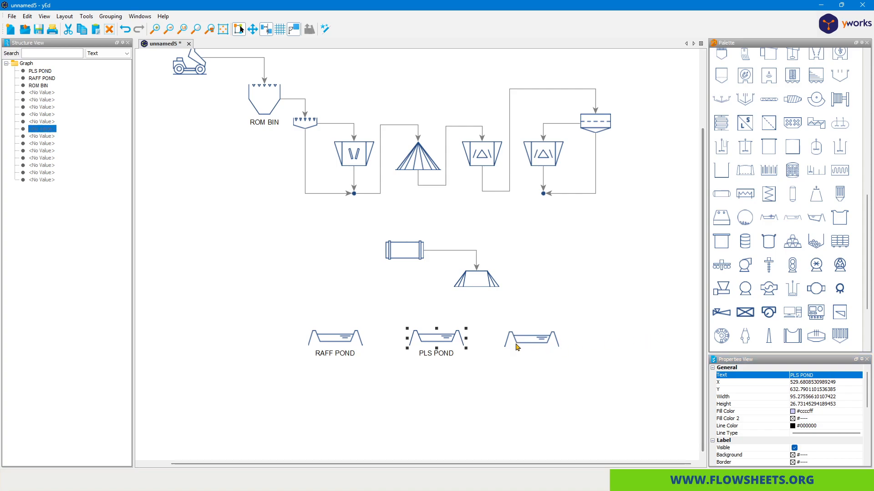
left_click(799, 378)
type("P")
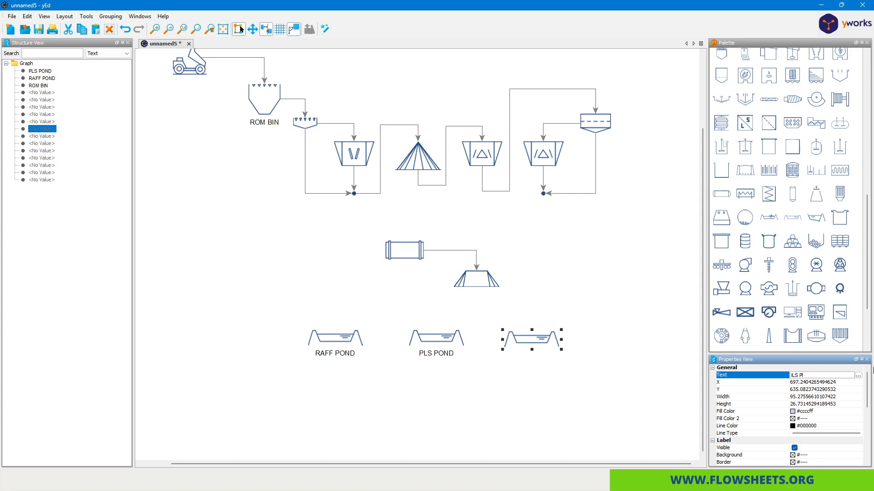
type("LS POND")
key("Return")
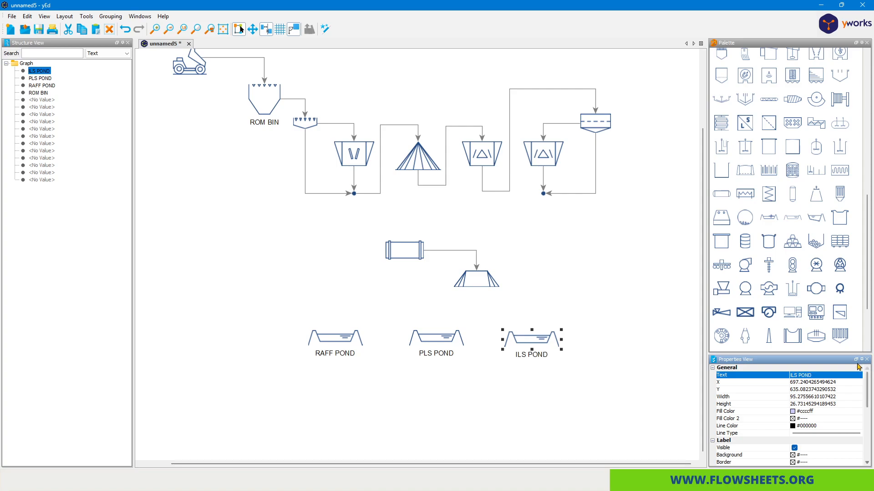
left_click(510, 371)
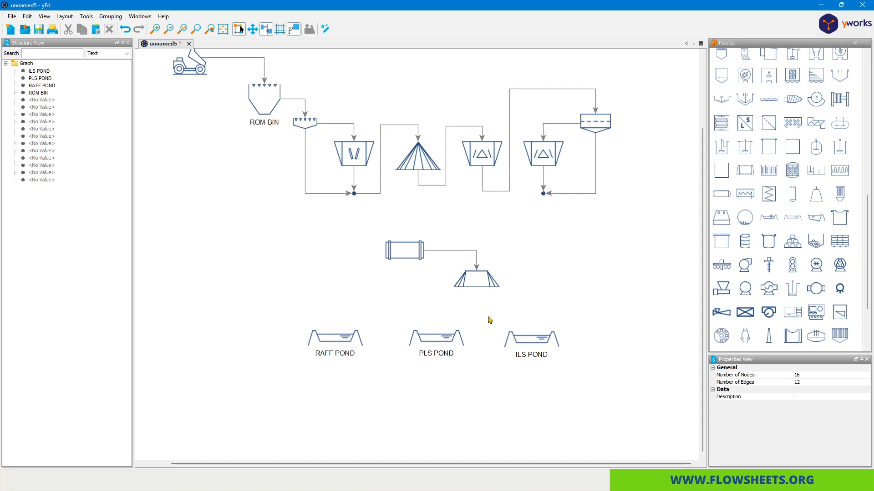
- Draw arrows from the heap's base to the PLS and ILS ponds and align their horizontal segments at the same height
left_click_drag(472, 280, 438, 347)
left_click_drag(488, 285, 540, 345)
left_click_drag(499, 327, 468, 296)
left_click(554, 292)
- Move the drum slightly up and left, and draw level return arrows from the RAFF and ILS ponds to the heap's top
left_click(408, 256)
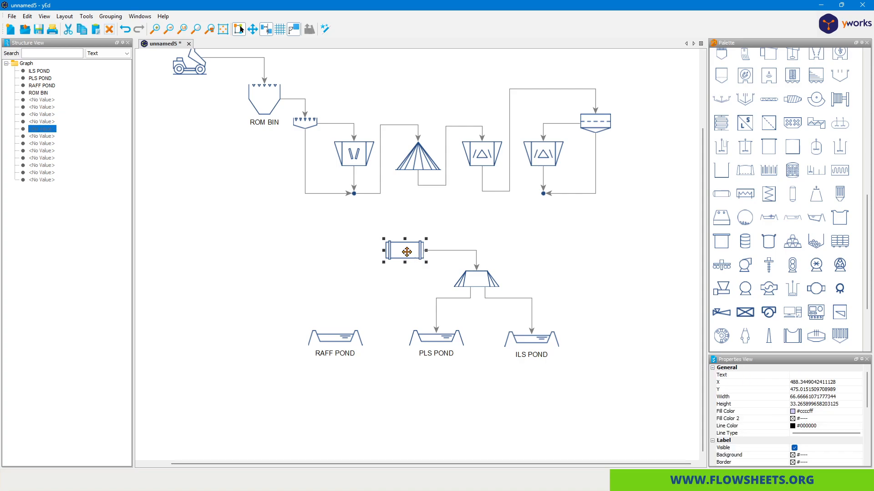
left_click_drag(409, 256, 396, 243)
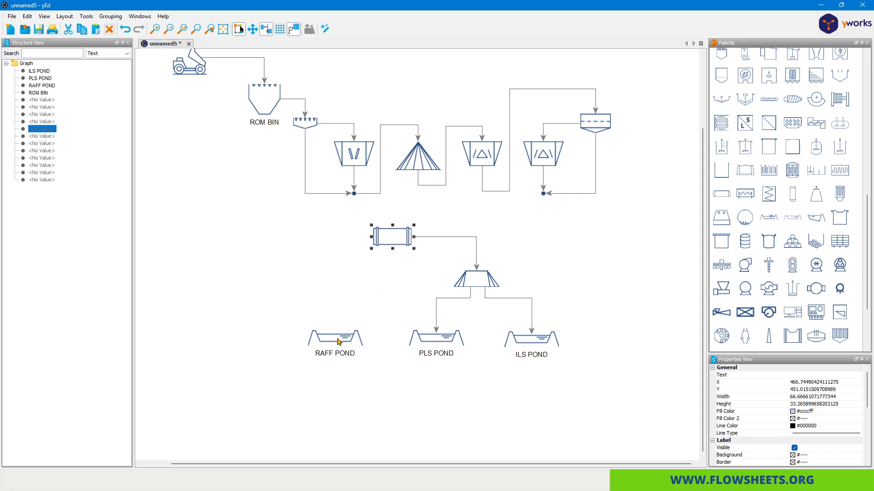
left_click_drag(338, 342, 469, 275)
left_click_drag(542, 343, 483, 269)
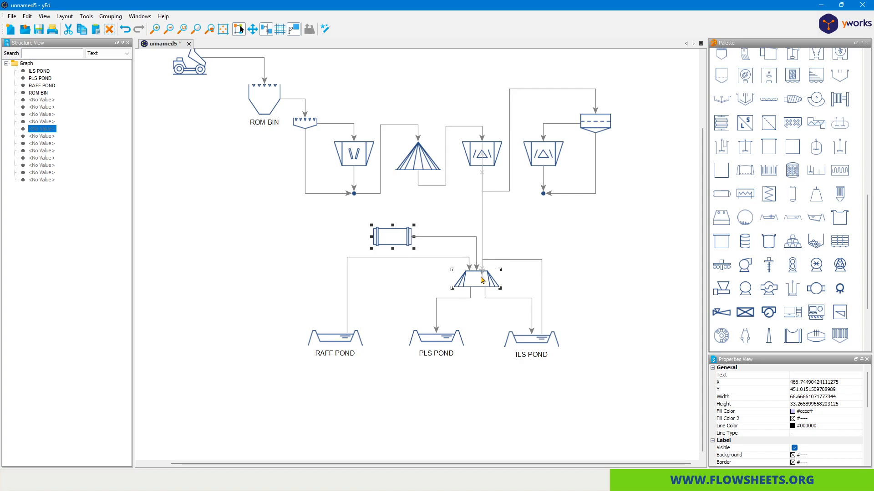
left_click(503, 260)
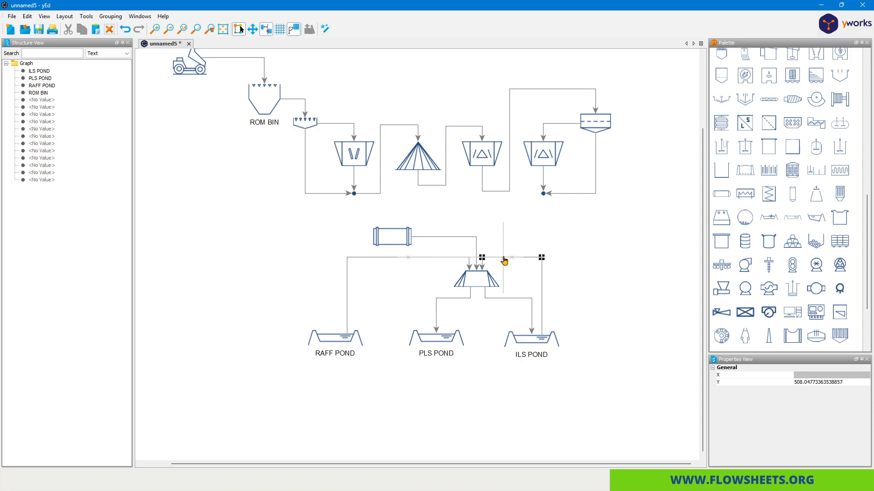
left_click(602, 268)
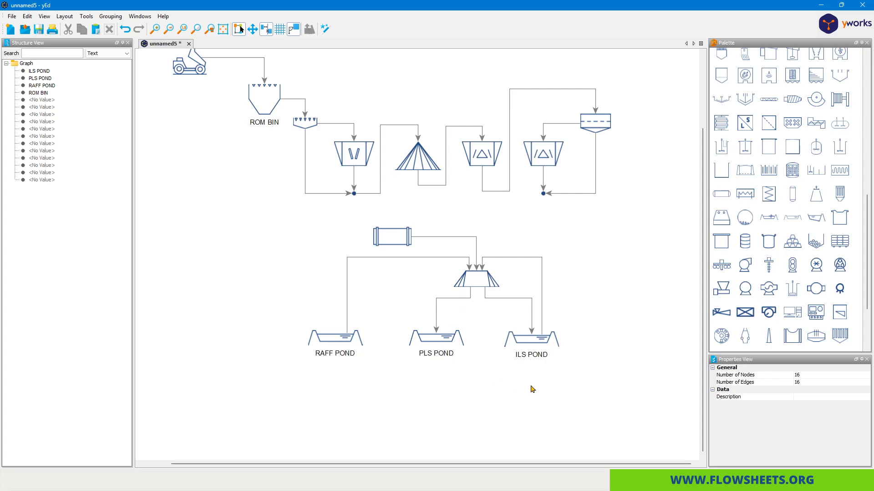
left_click(477, 279)
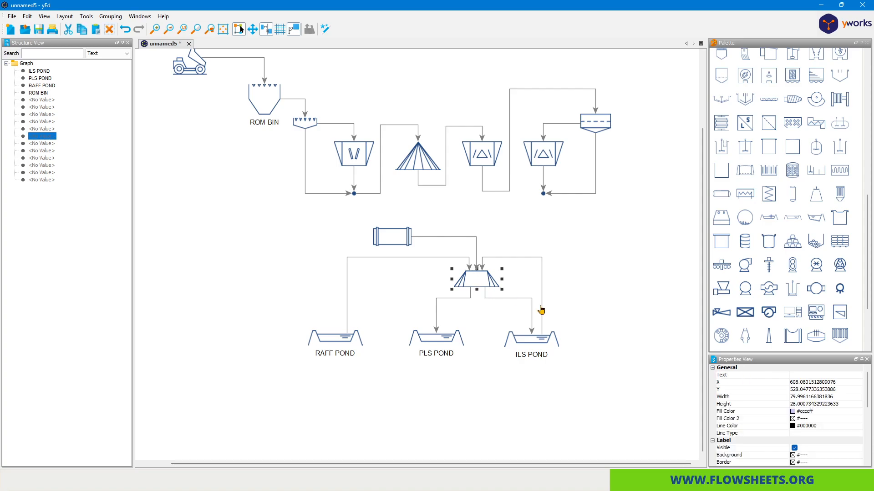
- Duplicate the heap, move the original left beneath the drum, and align the copy level with it on the right
key("ctrl+v")
left_click(472, 281)
left_click_drag(473, 277, 399, 275)
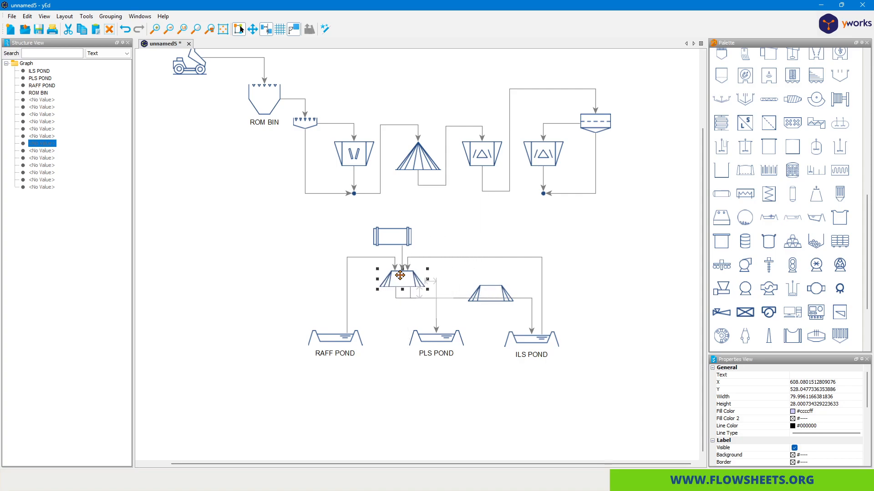
left_click_drag(399, 275, 400, 275)
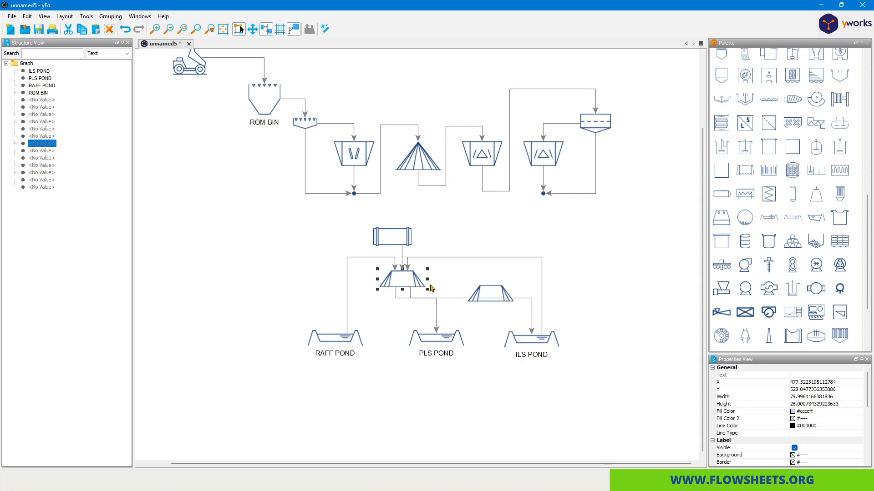
left_click(497, 293)
left_click_drag(497, 293, 497, 277)
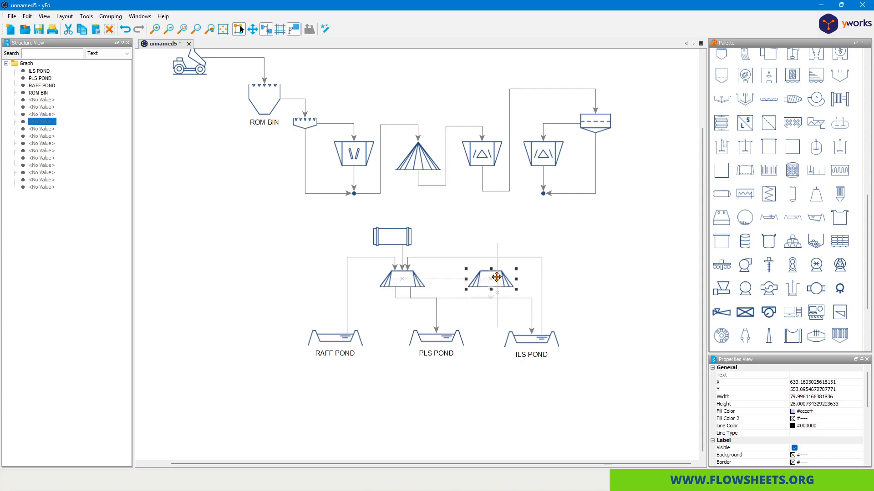
left_click(417, 279)
left_click_drag(414, 281, 483, 281)
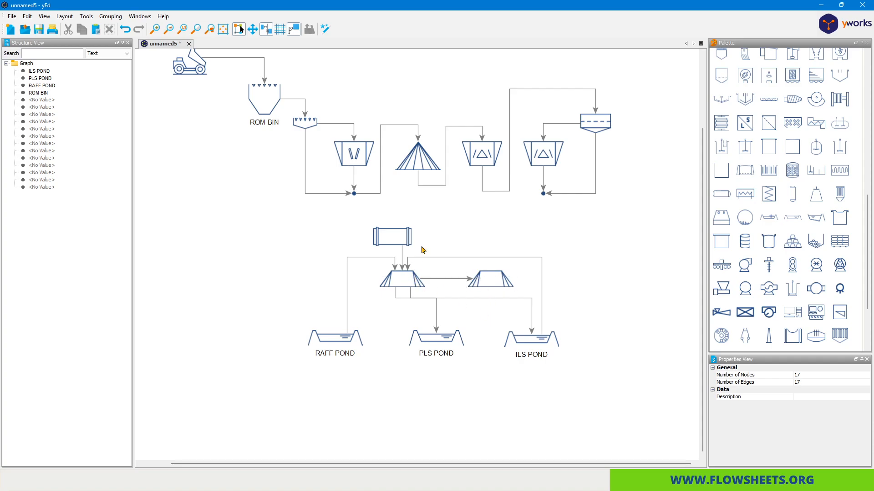
left_click(443, 279)
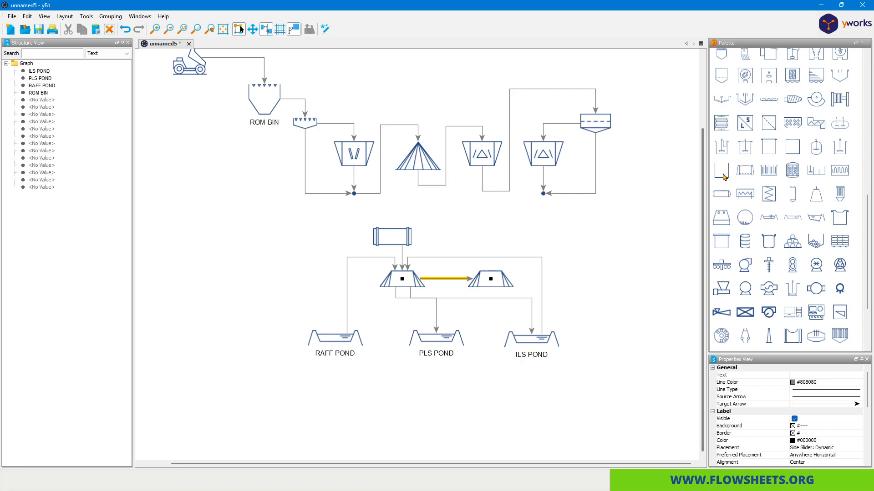
scroll(772, 180, "up", 10)
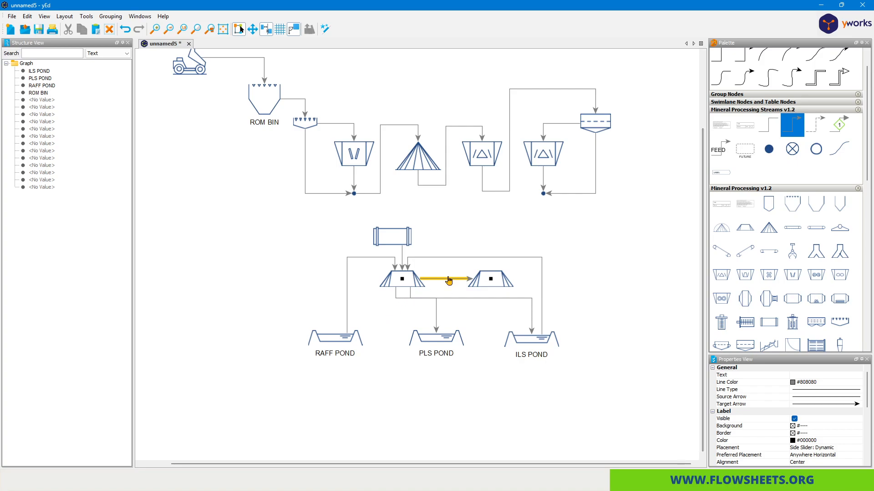
key("Delete")
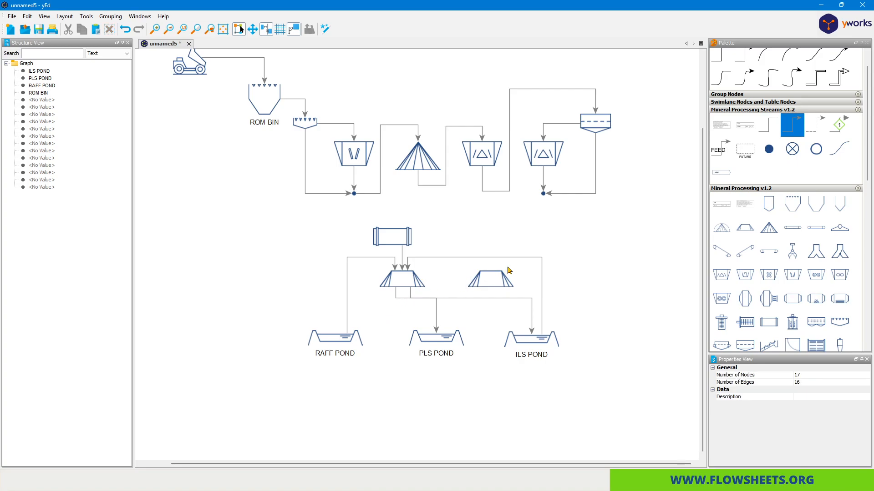
- Draw a dashed stream arrow from the left heap to the right heap, and reselect the solid arrow style
left_click(814, 128)
left_click_drag(412, 281, 482, 279)
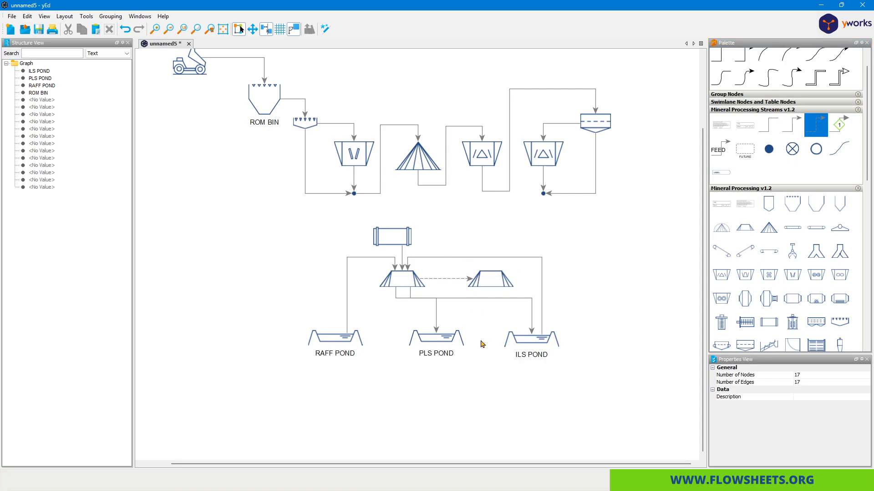
left_click(788, 126)
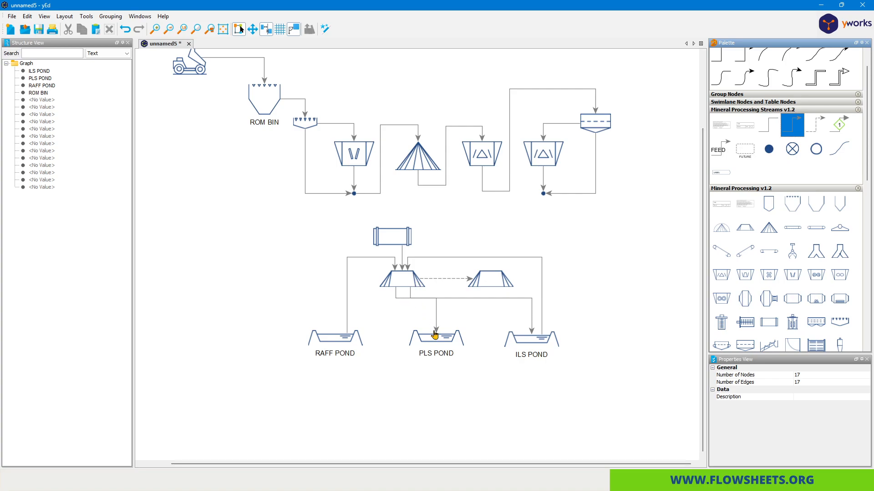
- Move the PLS pond under the left heap and the ILS pond under the right heap, feeding the ILS pond from the right heap
left_click_drag(436, 339, 396, 339)
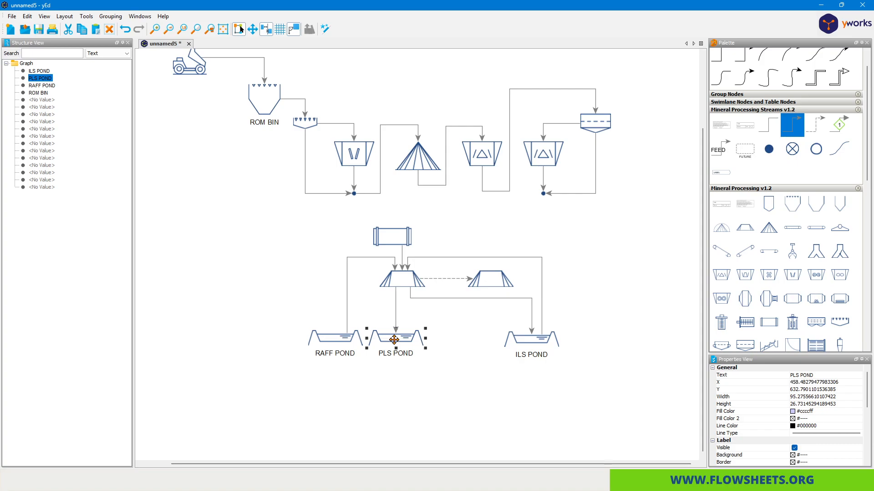
left_click(480, 300)
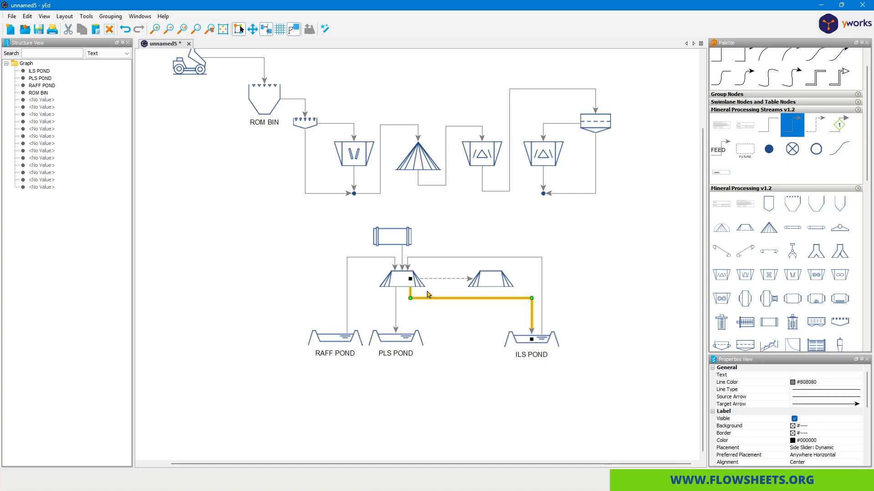
left_click_drag(410, 278, 491, 278)
left_click_drag(531, 340, 492, 339)
left_click(549, 328)
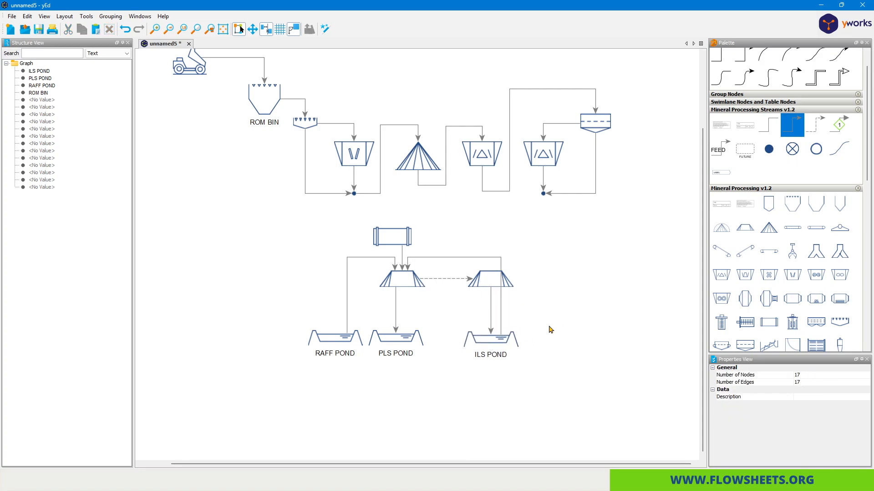
- Reroute the ILS pond's return arrow up between the two heaps, starting it from the pond's left side
left_click(500, 295)
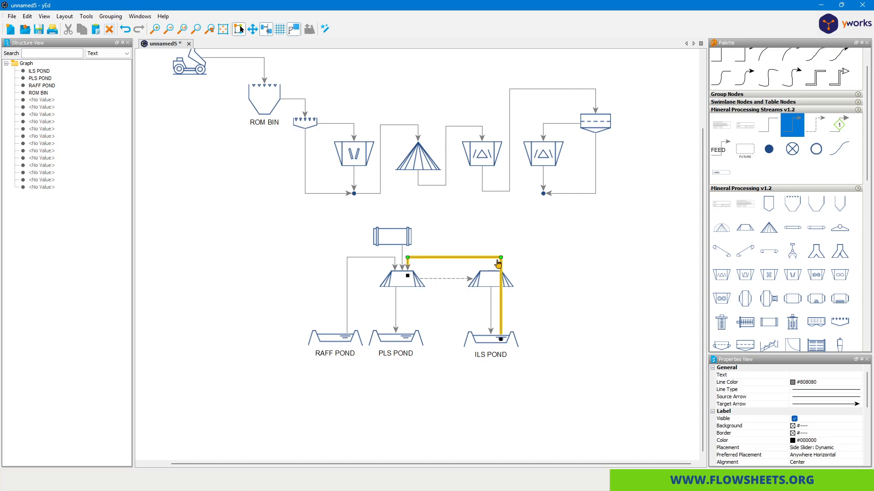
left_click_drag(502, 261, 446, 257)
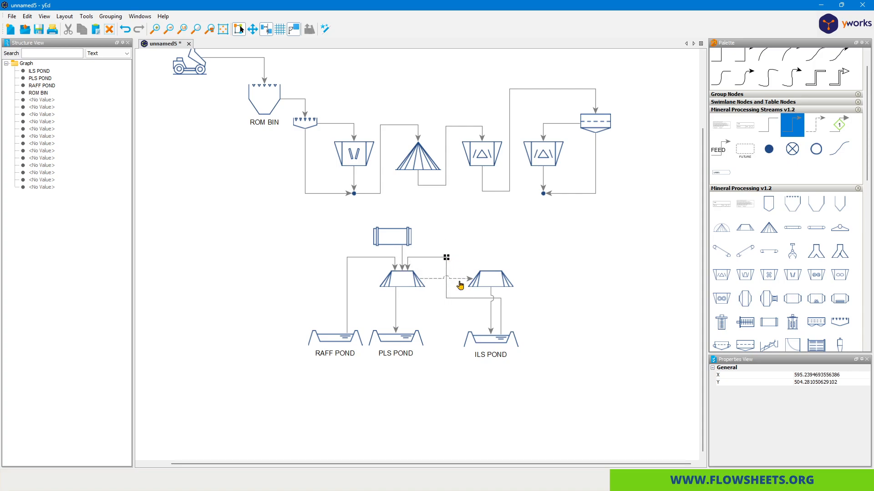
left_click_drag(461, 298, 478, 332)
left_click(525, 304)
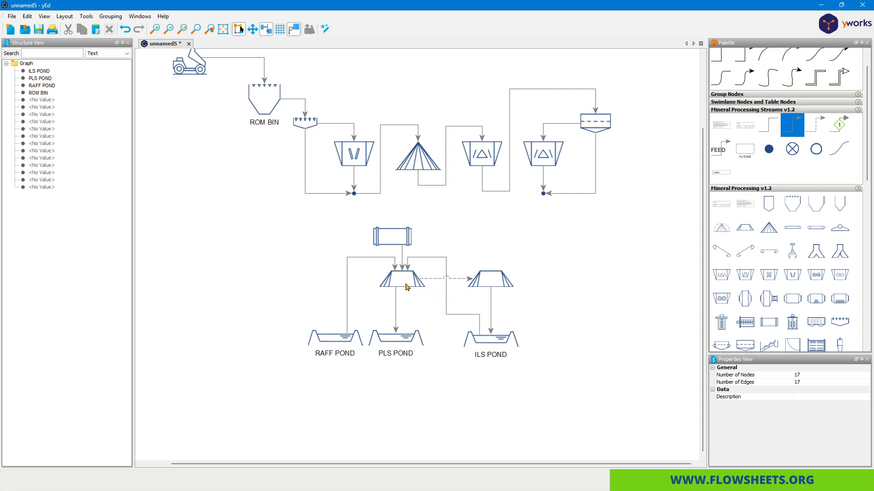
- Move the RAFF pond to the right of the ILS pond and redirect its return arrow to the right heap's top
left_click_drag(339, 338, 580, 341)
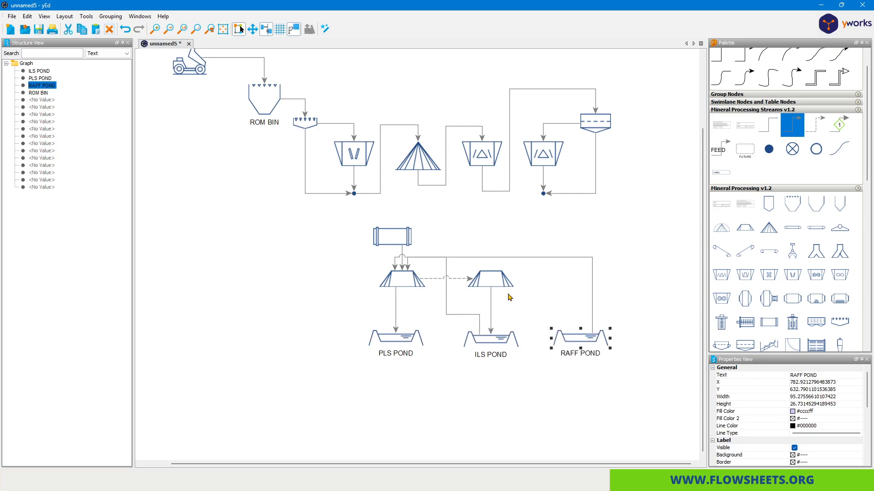
left_click(394, 267)
left_click_drag(394, 278, 491, 276)
left_click(544, 369)
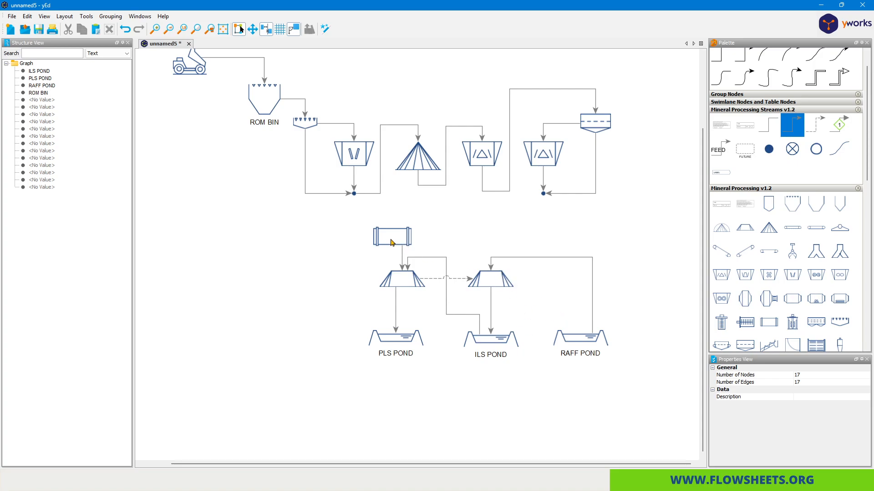
- Move the drum left, route its outlet arrow level before dropping into the left heap, and shift all three ponds left
left_click_drag(391, 242, 352, 242)
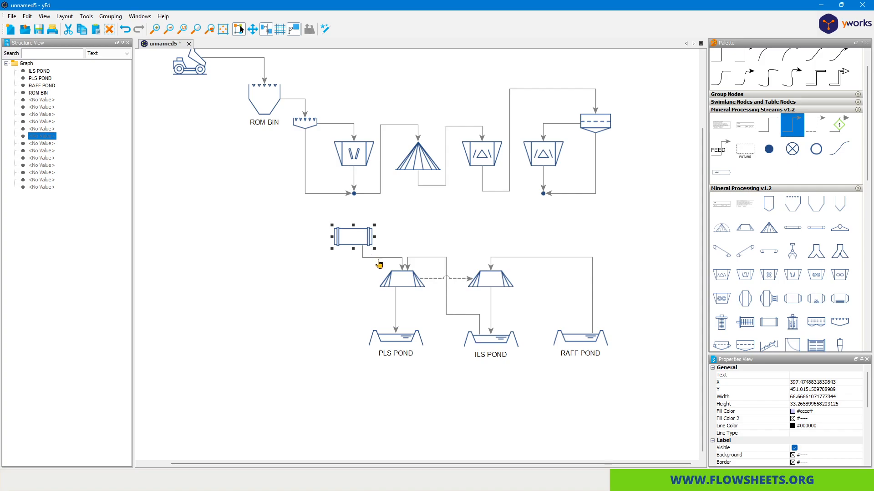
left_click_drag(402, 257, 402, 237)
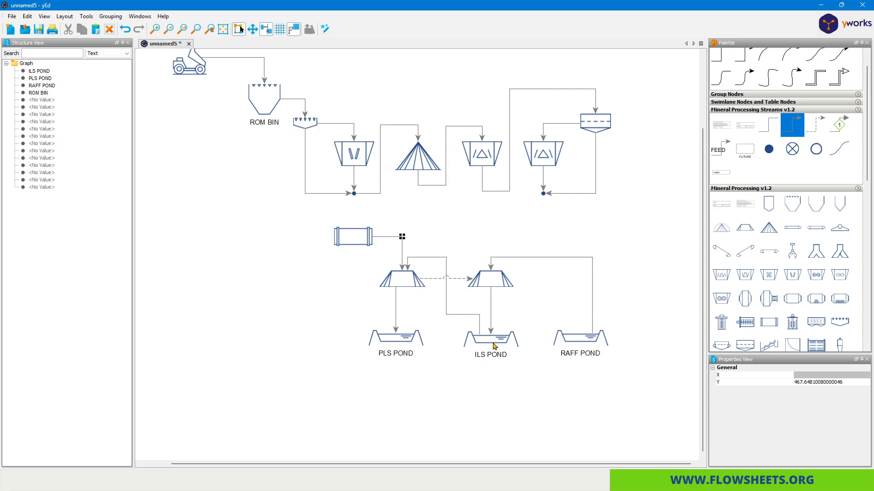
left_click(391, 341)
left_click_drag(391, 340, 375, 340)
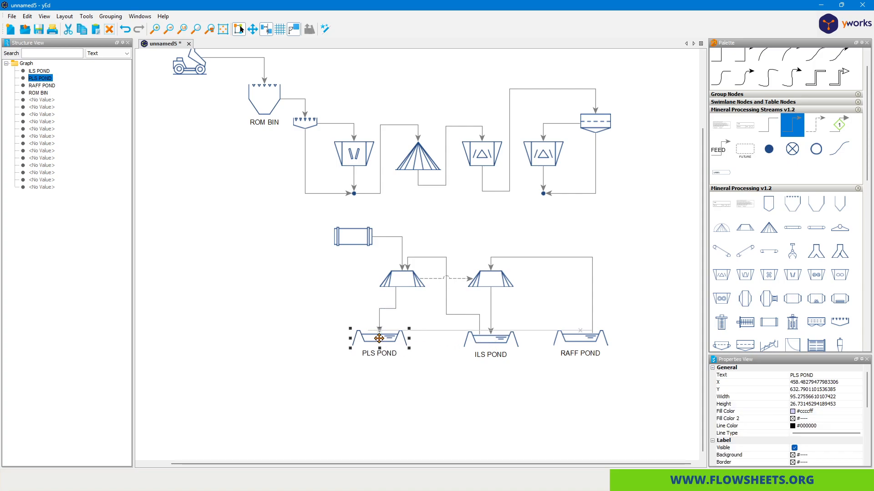
left_click_drag(477, 346, 454, 336)
left_click(523, 319)
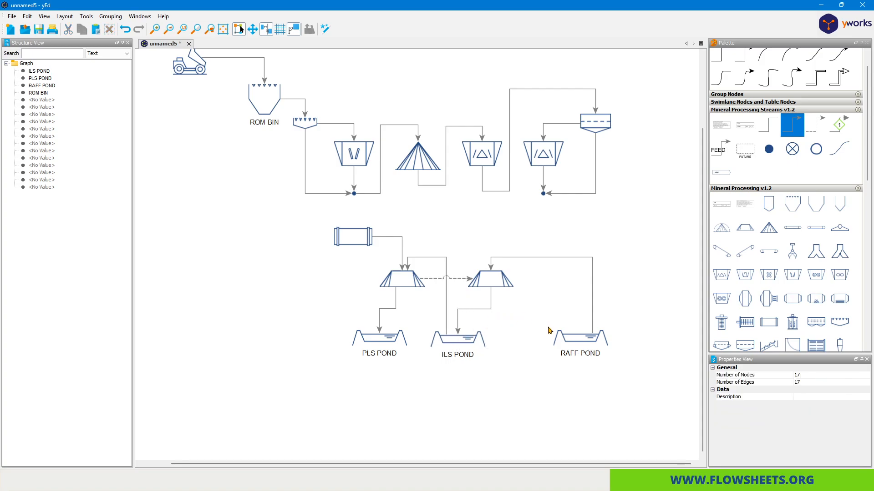
left_click_drag(587, 345, 546, 341)
left_click(621, 332)
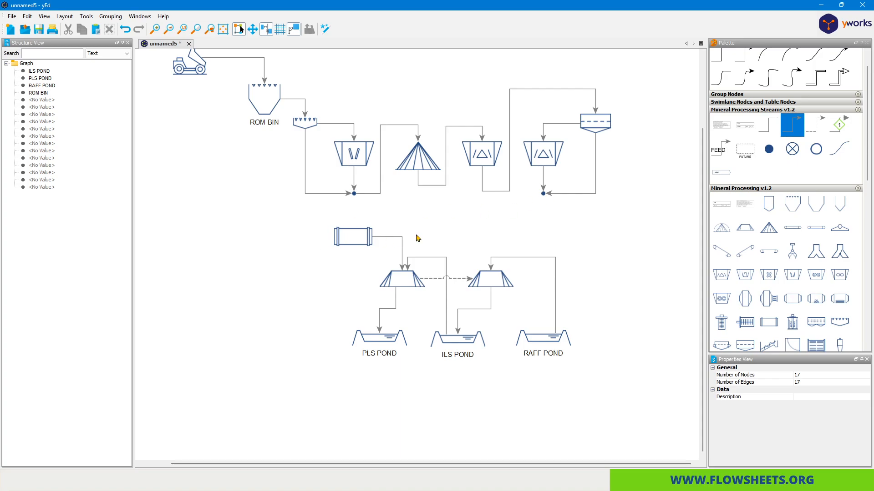
- Connect the rightmost crushing junction to the drum's inlet, insert a haul truck on that stream, and bring its left bend closer to the drum
left_click_drag(543, 211, 335, 242)
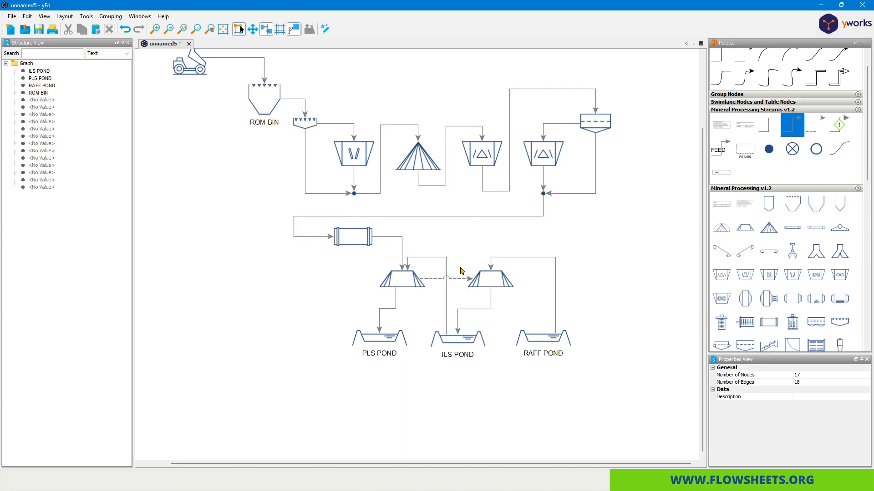
scroll(793, 296, "down", 10)
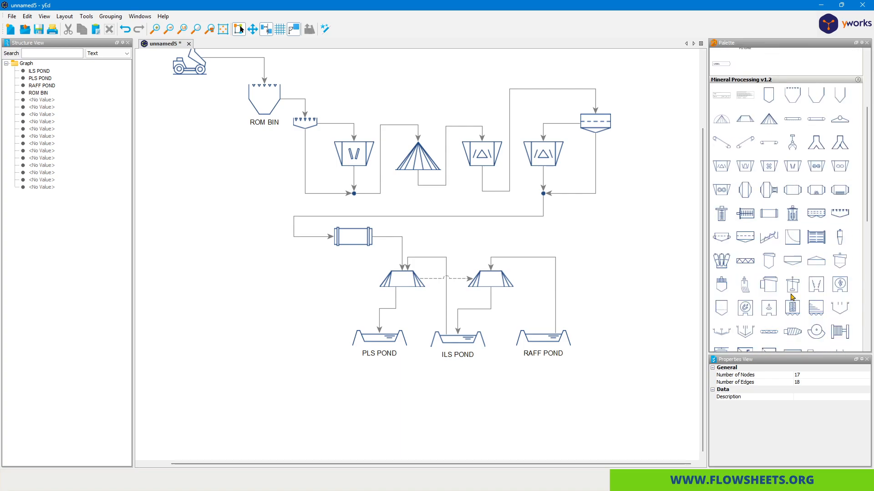
scroll(792, 296, "down", 6)
scroll(795, 298, "down", 6)
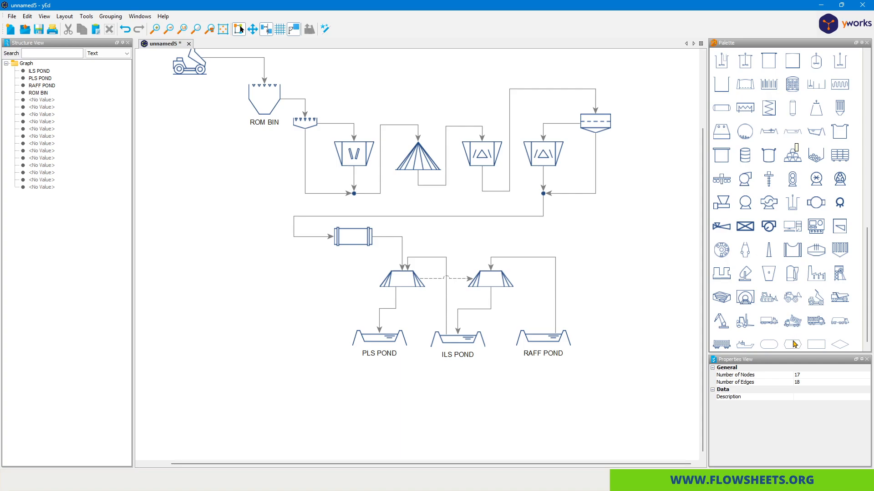
left_click_drag(840, 302, 444, 219)
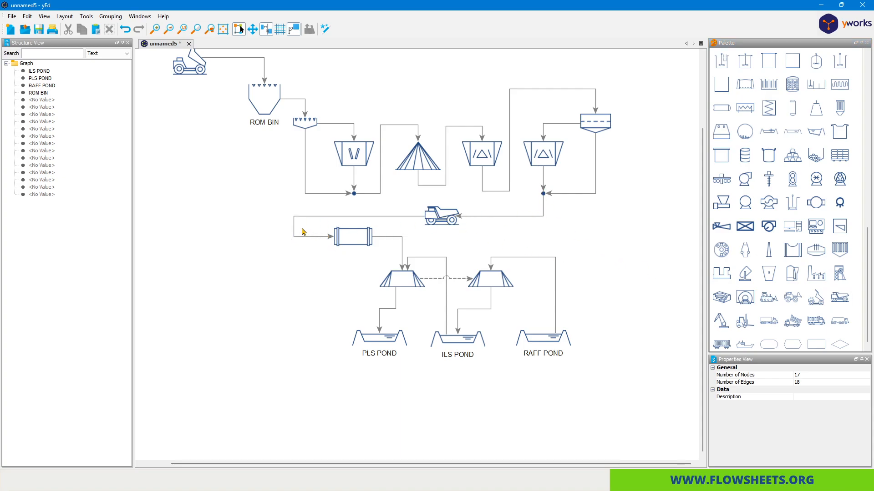
left_click_drag(293, 228, 314, 228)
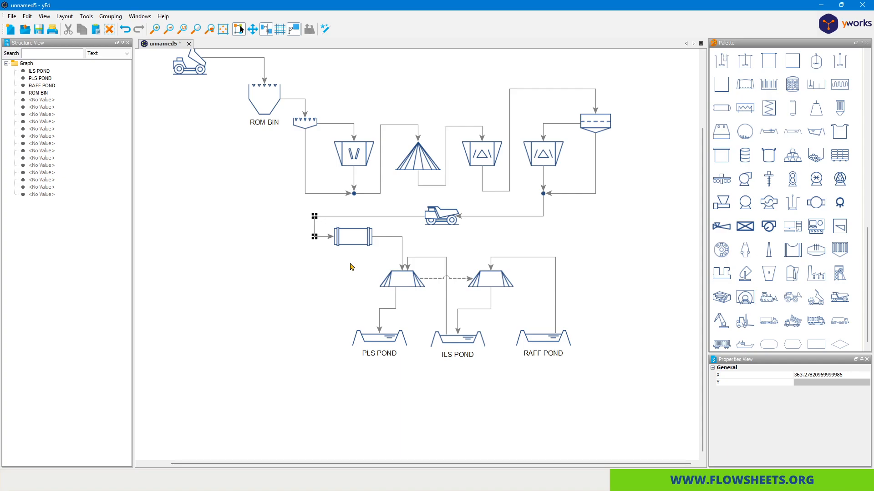
left_click(350, 267)
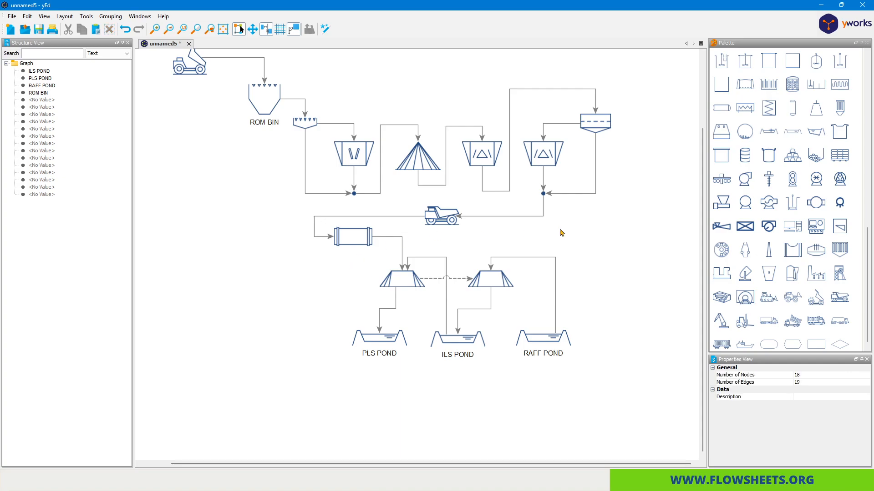
- Add a label tag left of the drum, connect it to the drum's inlet, and name it ACID
scroll(775, 210, "up", 15)
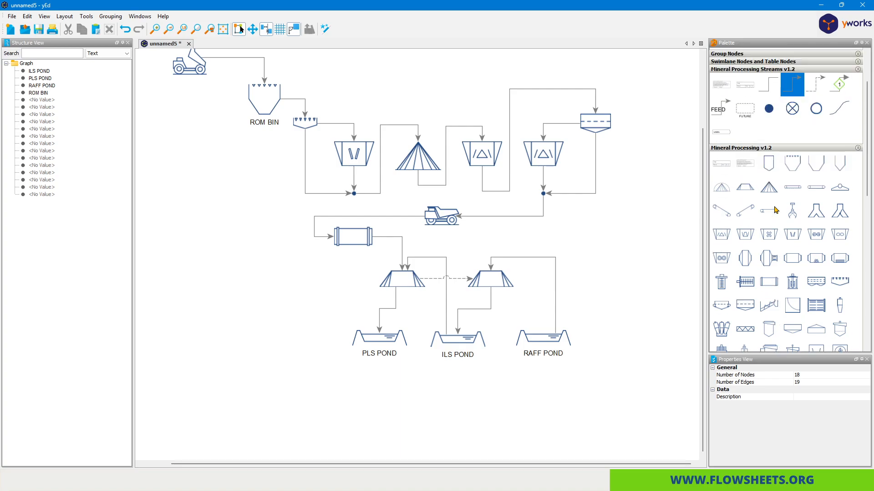
left_click_drag(726, 135, 239, 240)
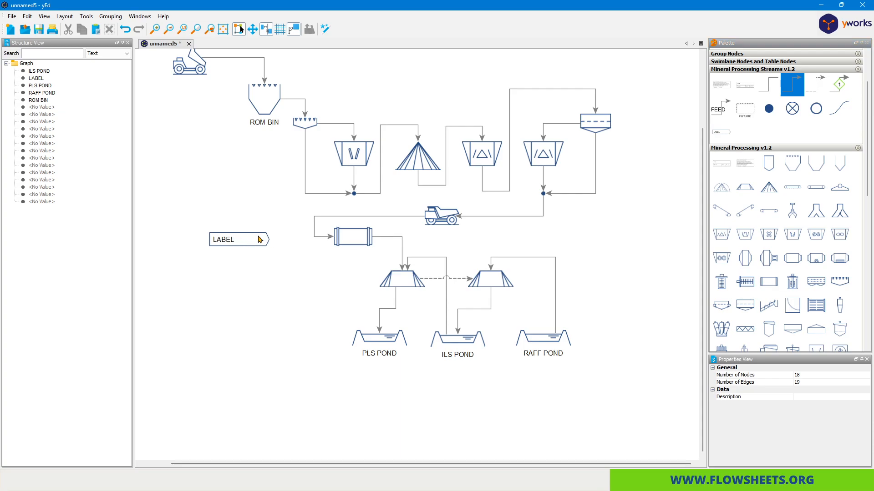
left_click(348, 243)
left_click_drag(347, 244, 347, 243)
double_click(231, 241)
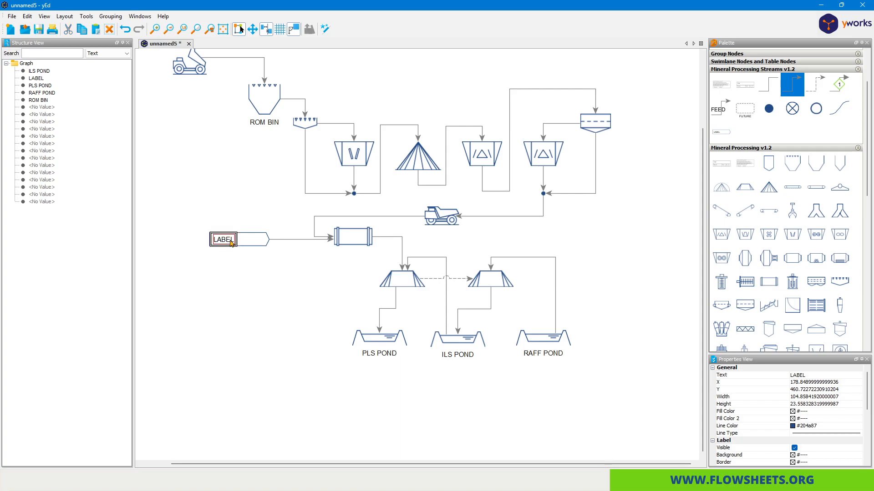
type("ACID")
key("Return")
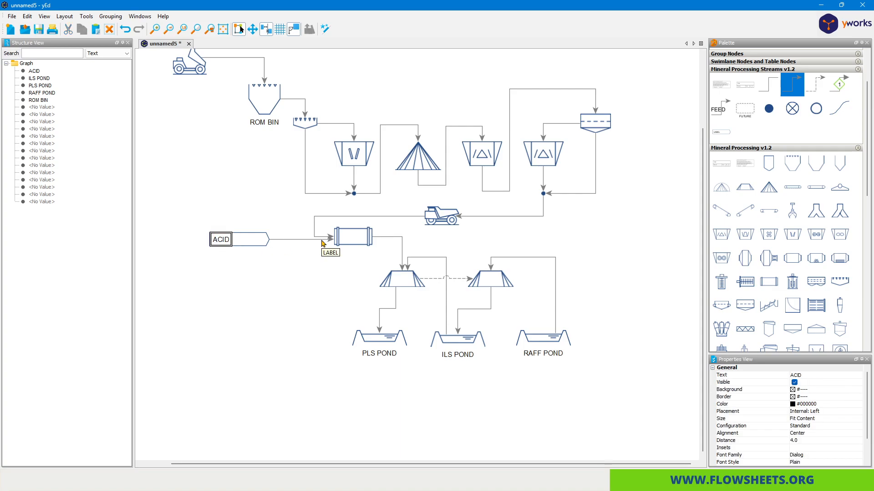
left_click(304, 261)
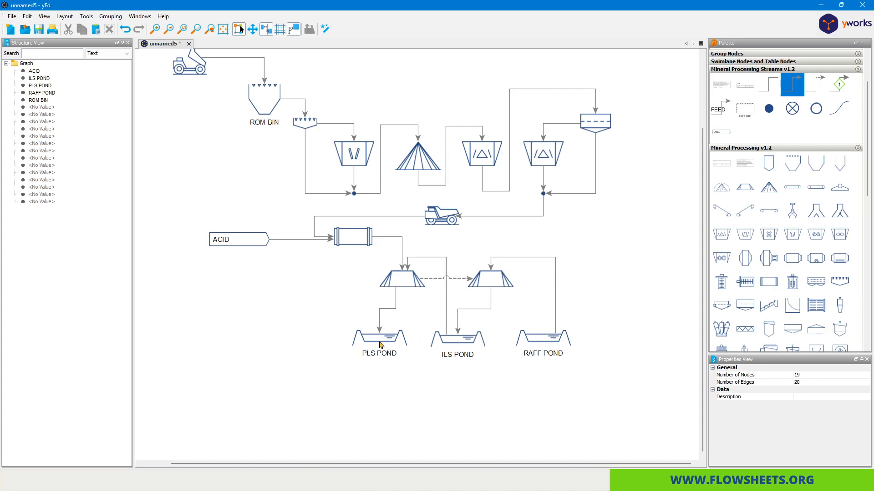
- Raise the PLS pond close beneath the left heap, lower the ILS pond, and straighten the ILS return arrow's vertical run
left_click_drag(383, 344, 399, 314)
left_click(396, 369)
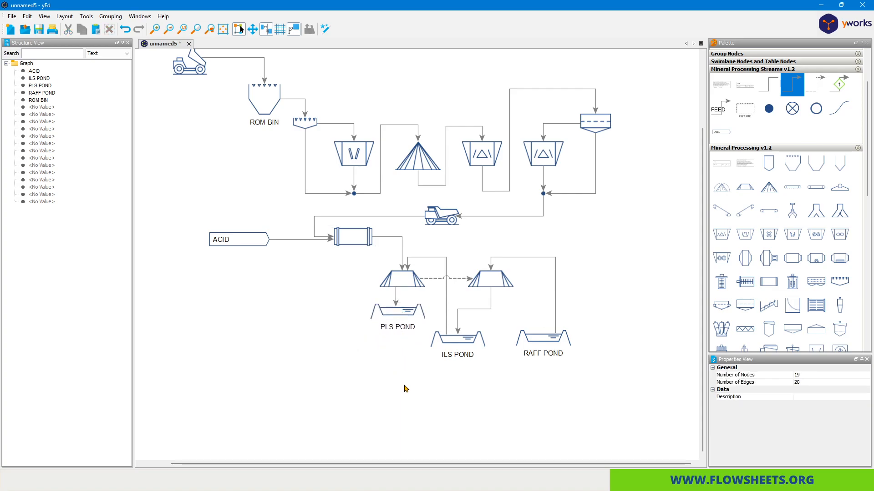
mouse_move(461, 342)
left_mouse_down()
mouse_move(459, 370)
mouse_move(469, 348)
mouse_move(456, 351)
left_mouse_up()
left_click(445, 351)
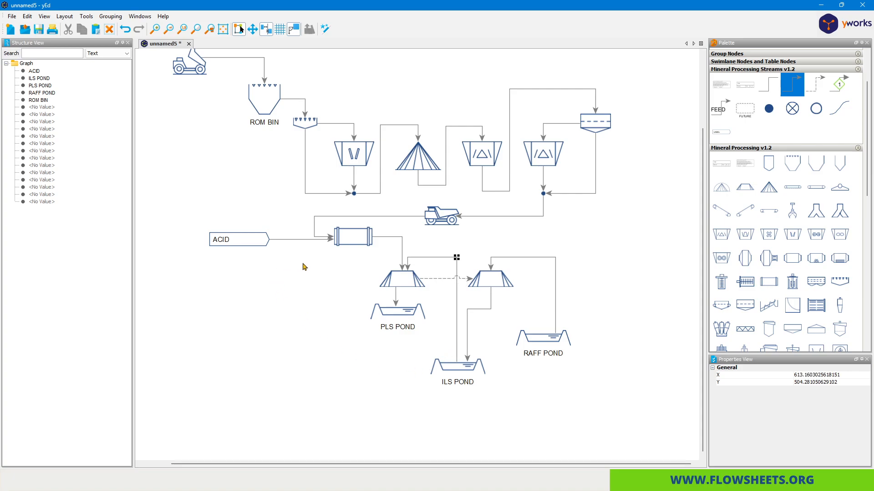
- Insert a junction on the ACID stream and run a branch from it to the ILS pond's inlet
mouse_move(769, 109)
left_mouse_down()
mouse_move(358, 207)
mouse_move(288, 240)
mouse_move(292, 347)
mouse_move(300, 331)
mouse_move(444, 351)
mouse_move(450, 369)
left_mouse_up()
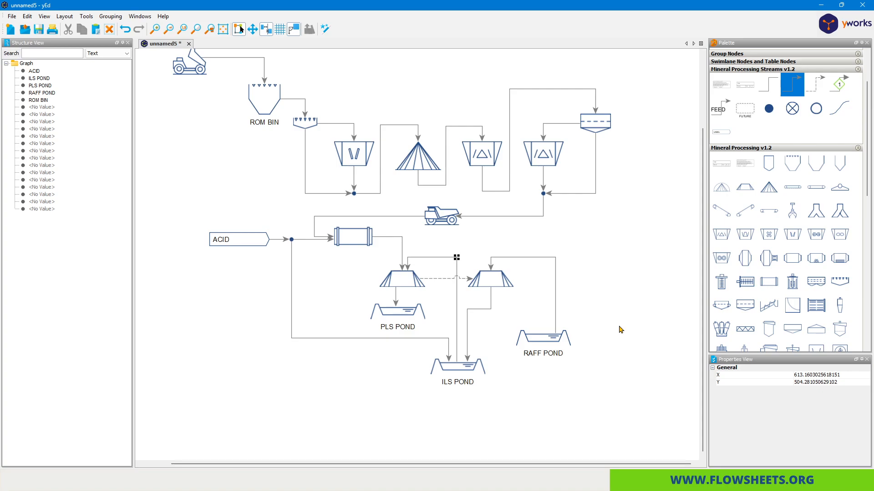
- Place an electrowinning cell and a mixer-settler in the empty area below the ponds
left_click_drag(635, 358, 583, 271)
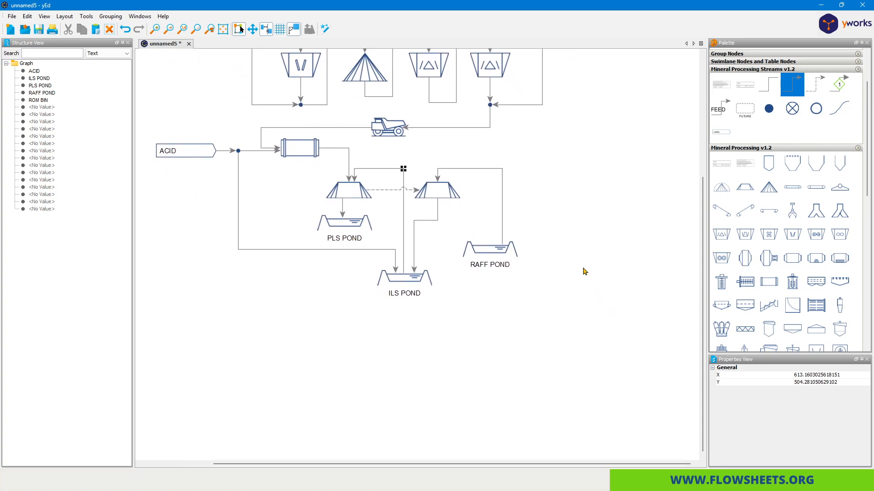
scroll(761, 284, "down", 9)
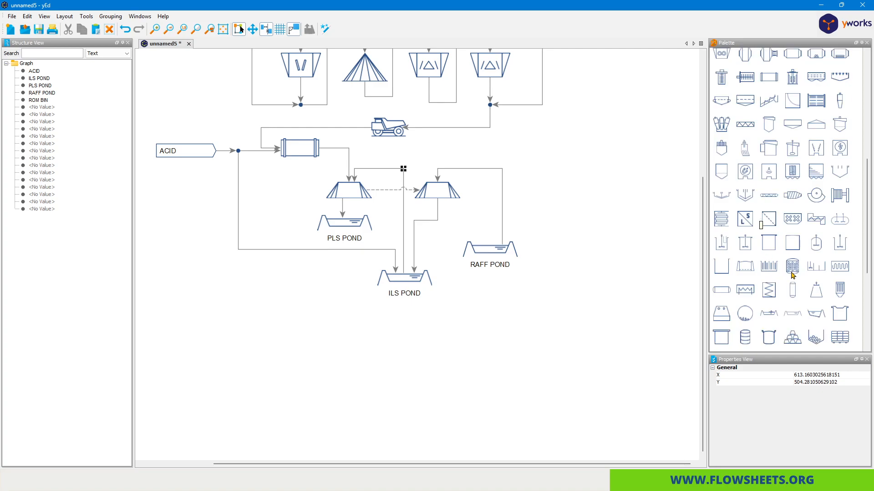
left_click_drag(772, 269, 485, 388)
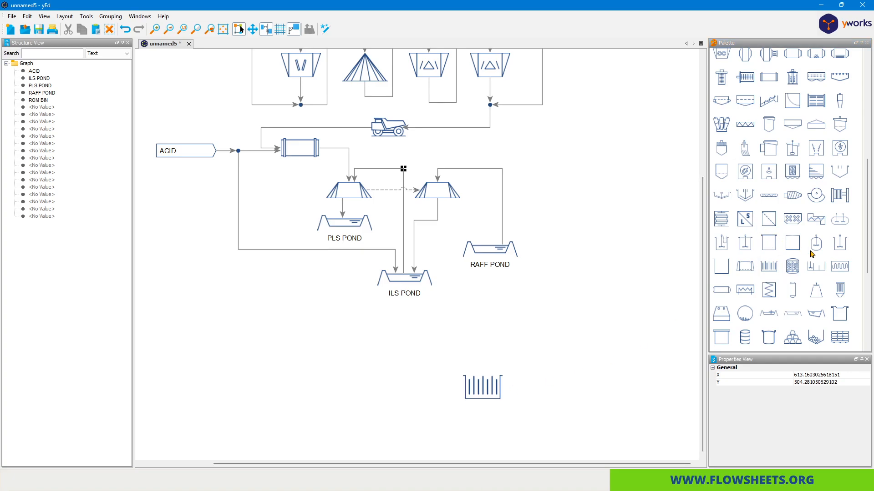
left_click_drag(817, 268, 420, 358)
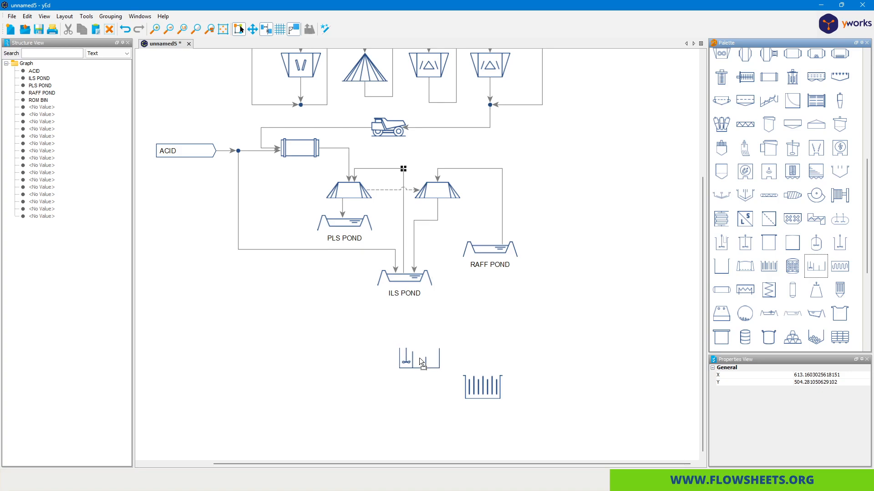
- Raise the ILS pond and its acid line close beneath the heaps, and set the PLS and RAFF ponds level below it
left_click_drag(342, 224, 346, 315)
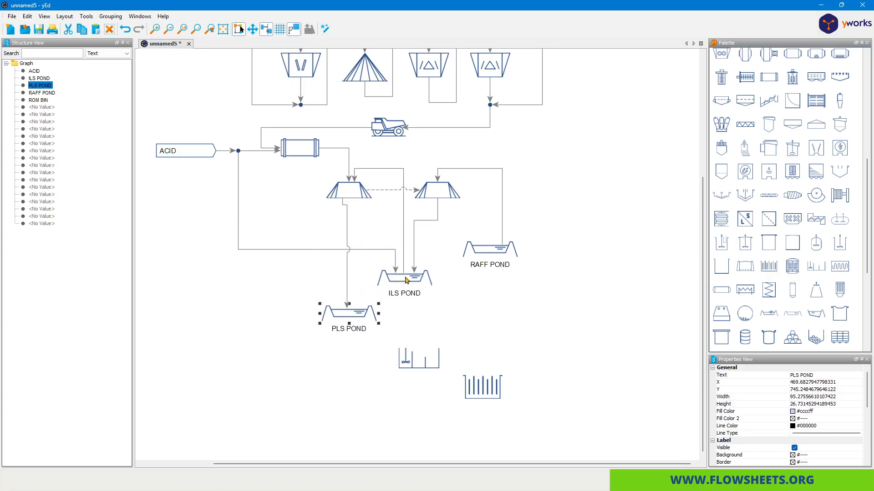
left_click_drag(371, 250, 381, 223)
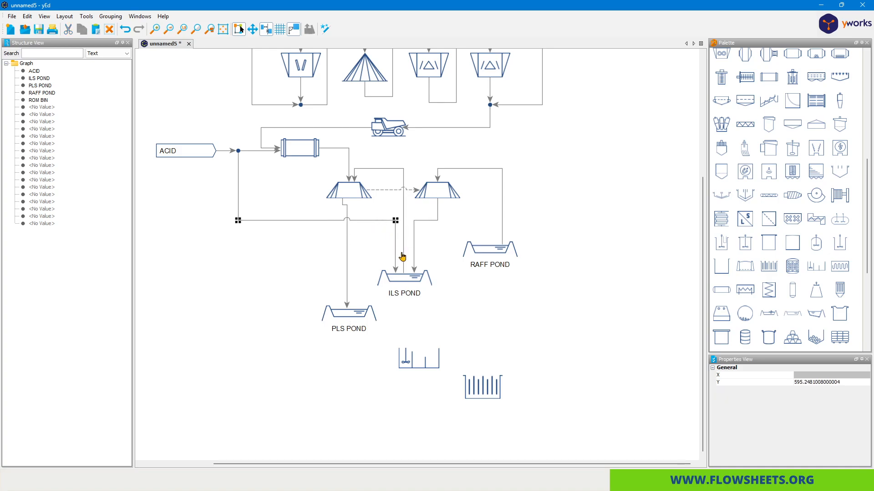
left_click_drag(405, 278, 404, 238)
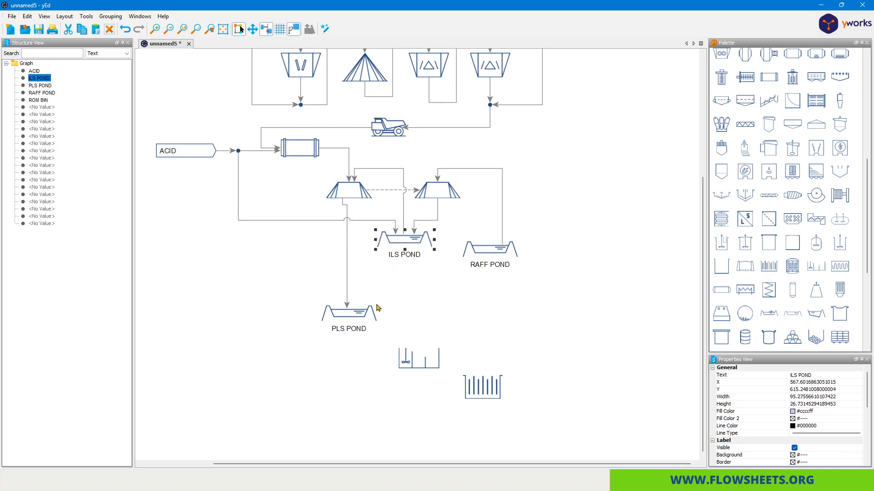
left_click_drag(357, 315, 353, 280)
left_click_drag(485, 251, 485, 277)
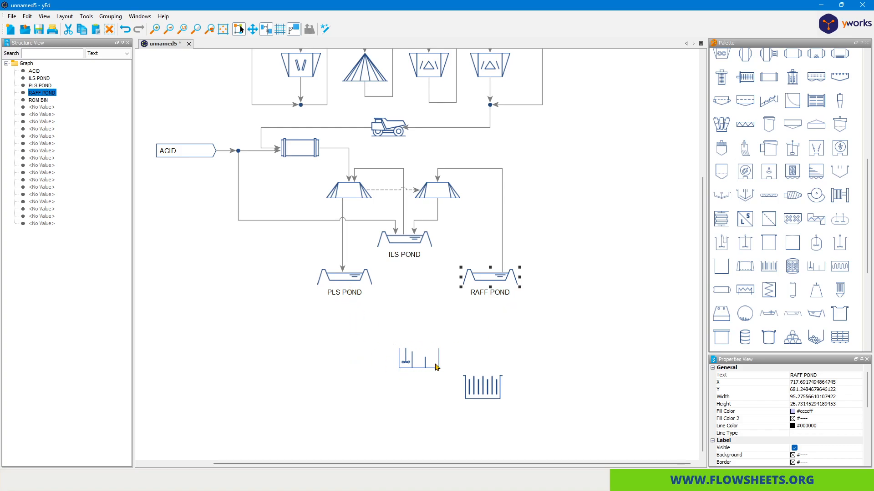
- Copy the mixer-settler twice into an evenly spaced row of three beneath the ponds, with the electrowinning cell centred below
left_click_drag(426, 361, 375, 350)
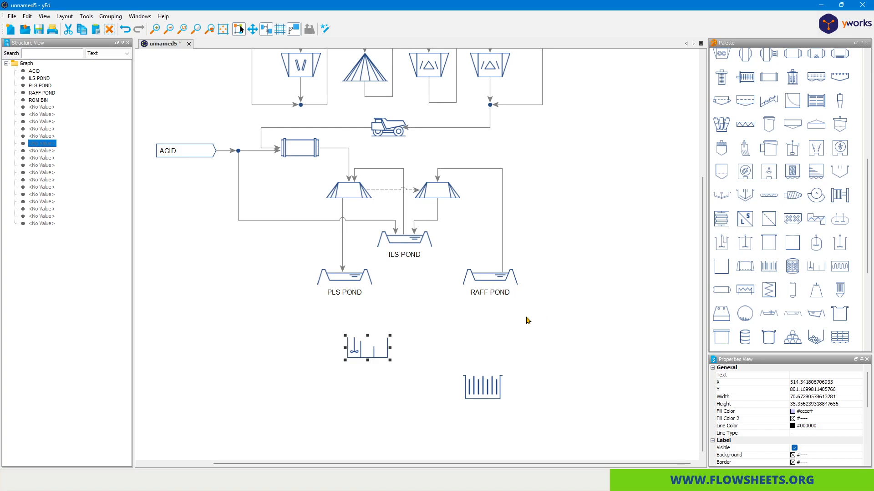
key("ctrl+v")
left_click_drag(381, 370, 432, 351)
left_click(503, 369)
left_click_drag(485, 391, 400, 423)
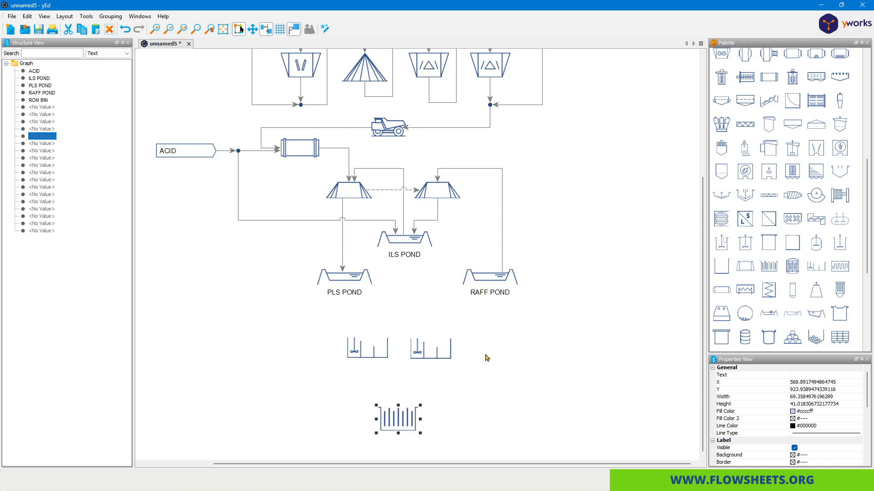
key("ctrl+v")
left_click_drag(384, 373, 488, 351)
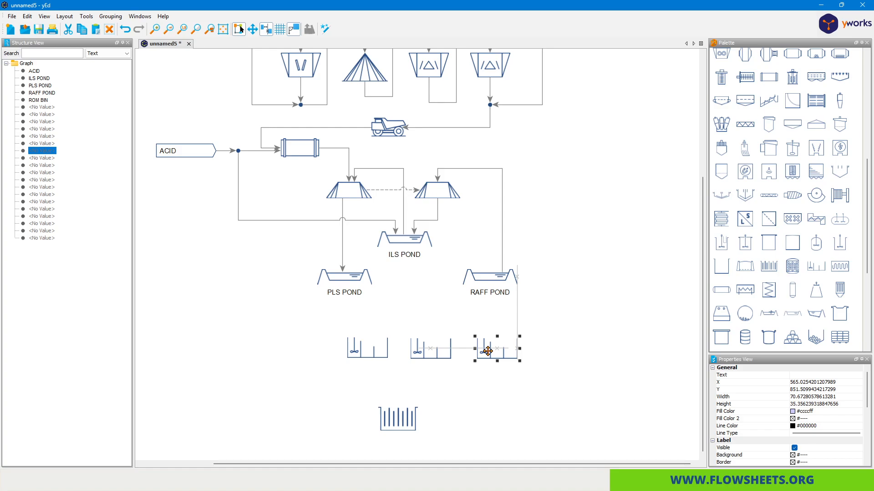
left_click_drag(337, 327, 569, 378)
left_click_drag(500, 351, 461, 351)
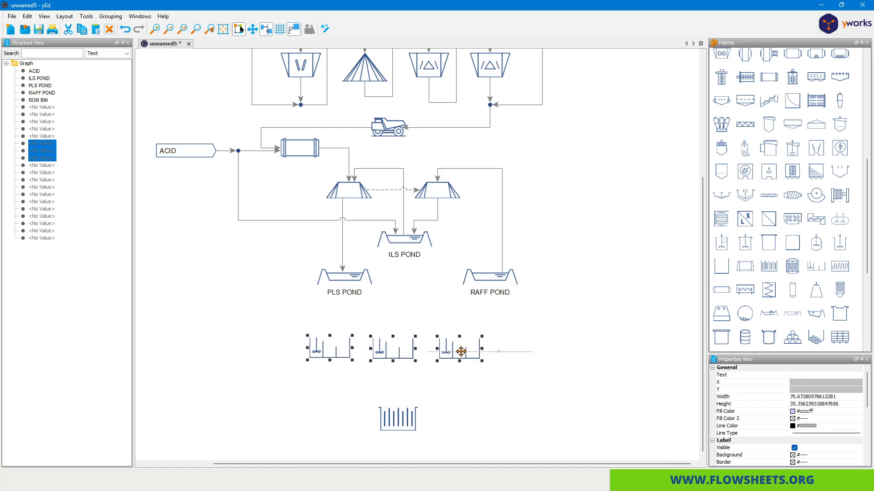
left_click(529, 349)
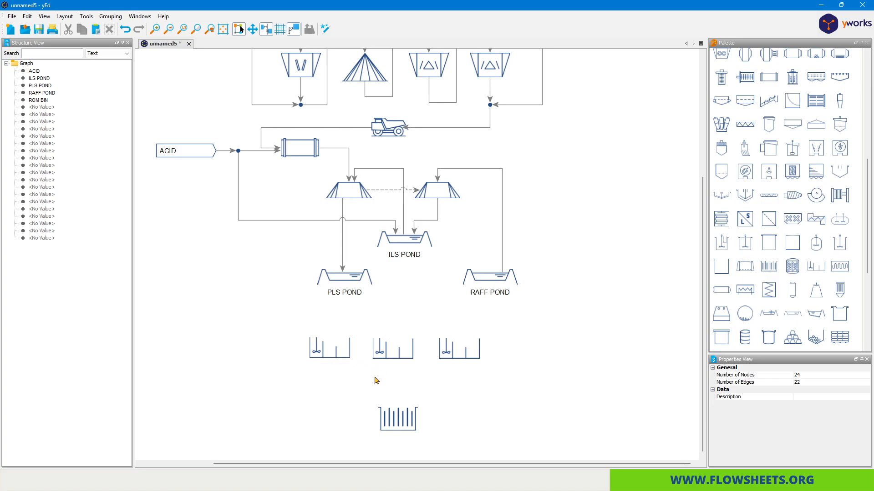
- Connect the left mixer-settler to the middle one and label the left one SX EXTRACT
left_click_drag(346, 354, 373, 351)
left_click(338, 359)
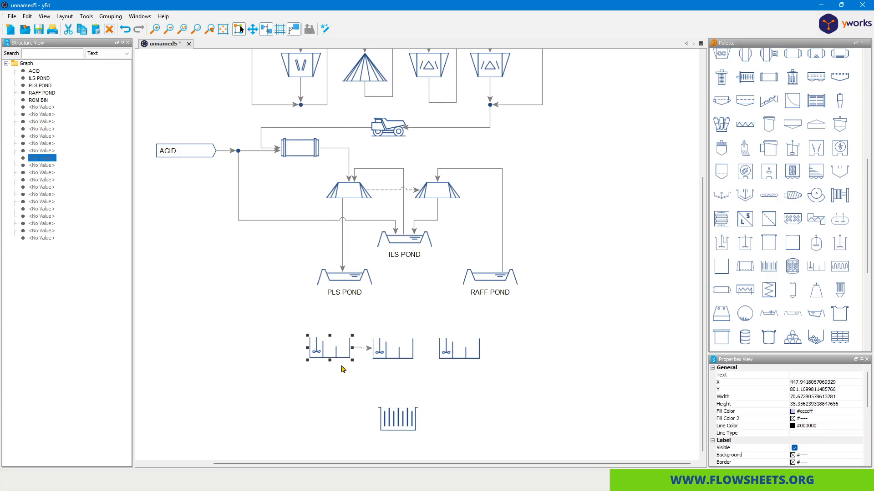
left_click(812, 375)
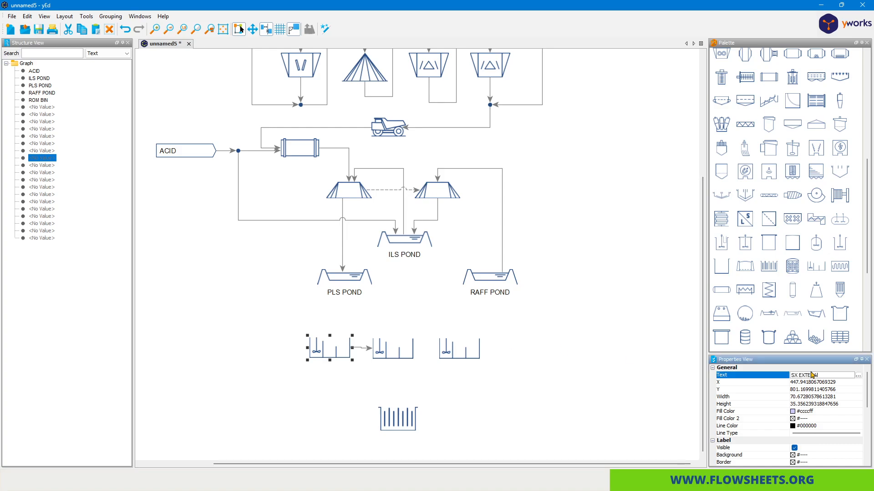
type("SX EXTERA")
key("BackSpace")
key("BackSpace")
key("Return")
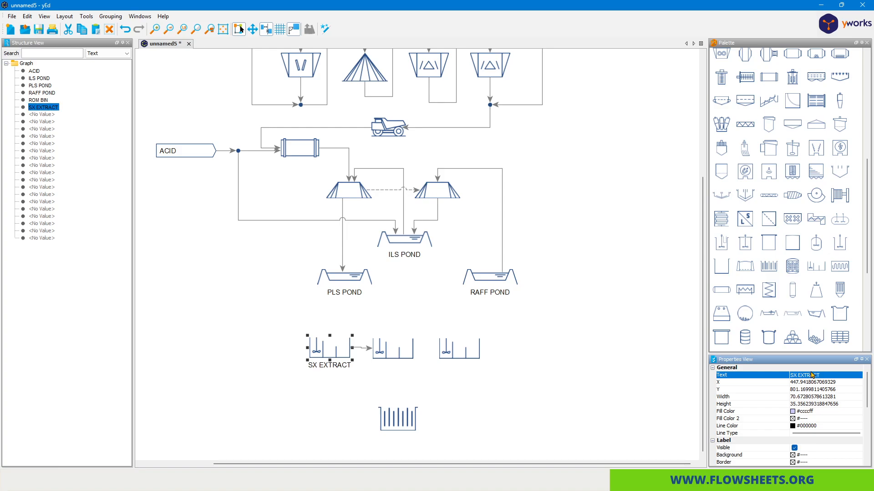
- Label the middle mixer-settler SX WASH and the right one SX STRIP
left_click(392, 349)
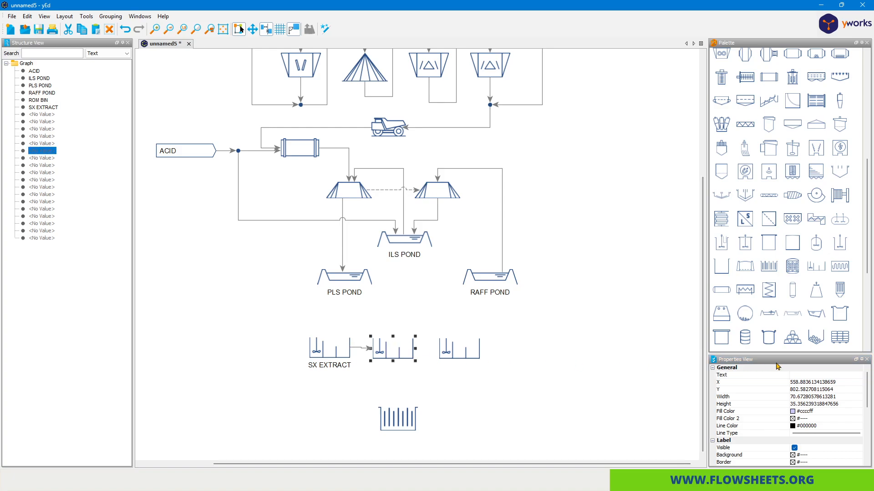
left_click(800, 376)
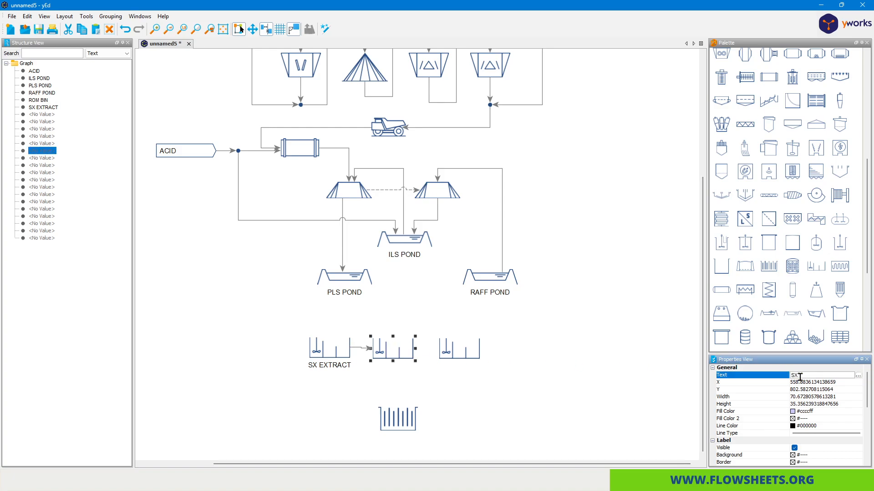
type("SX WASH")
key("Return")
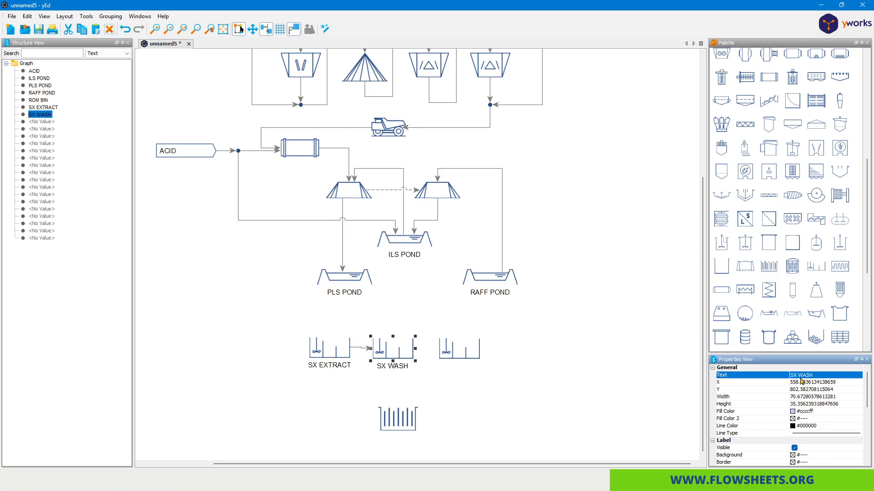
left_click(463, 354)
left_click(799, 376)
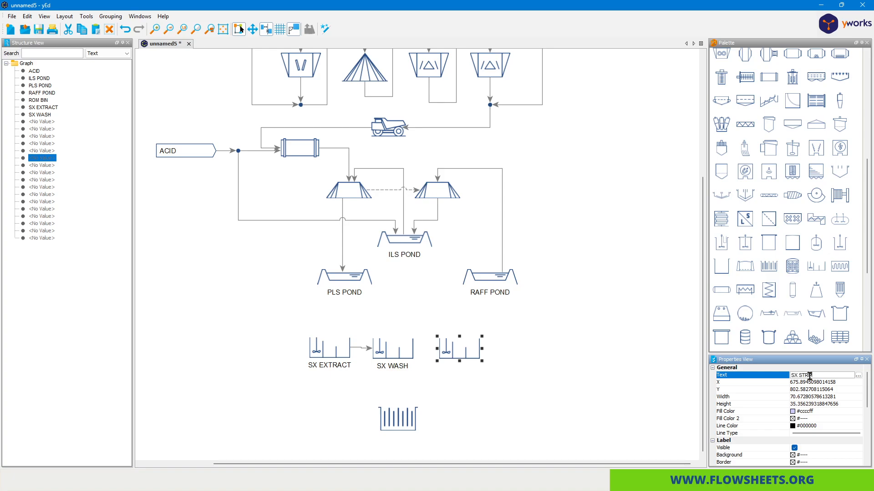
type("SX STRIP")
key("Return")
left_click(596, 360)
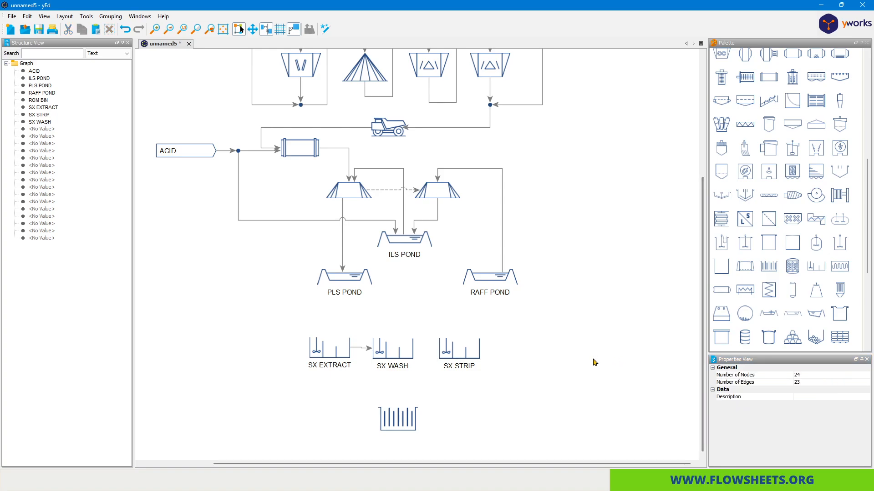
- Connect SX WASH to SX STRIP and straighten the arrow between SX EXTRACT and SX WASH
left_click_drag(408, 352, 446, 354)
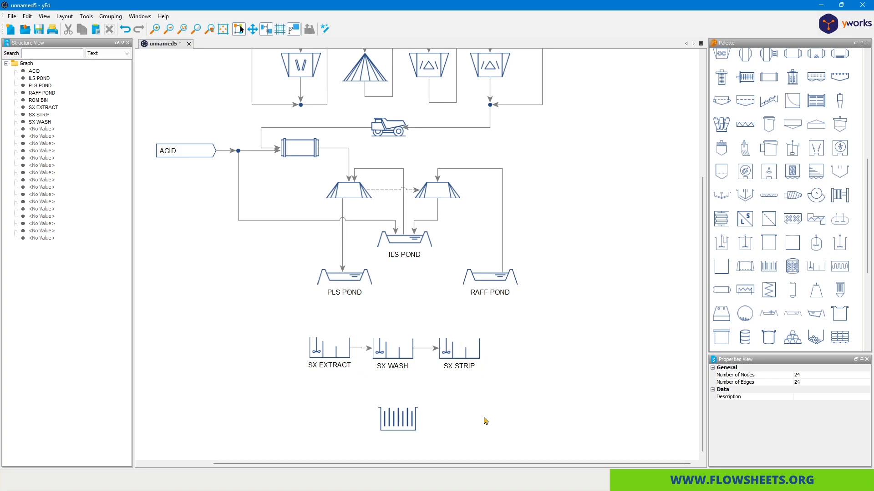
left_click(354, 349)
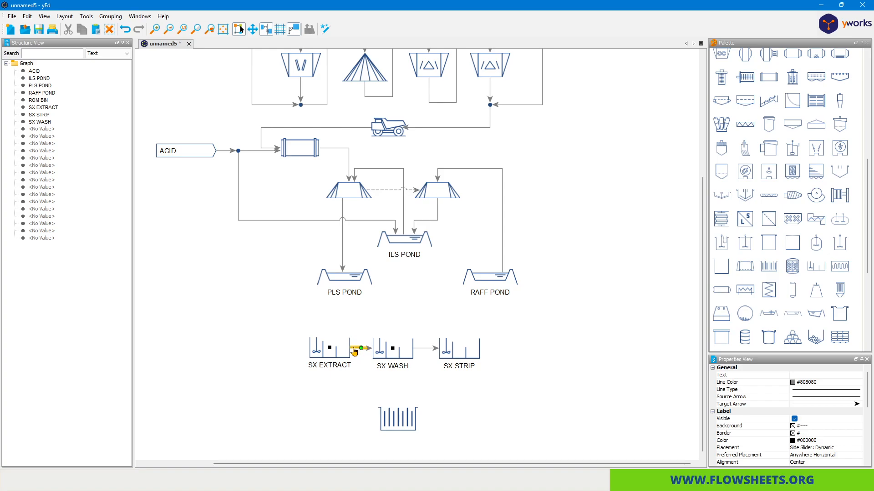
left_click(530, 357)
- Label the rightmost crusher TERTIARY CRUSHER x3, breaking the text onto two lines after TERTIARY
left_click_drag(522, 148, 549, 286)
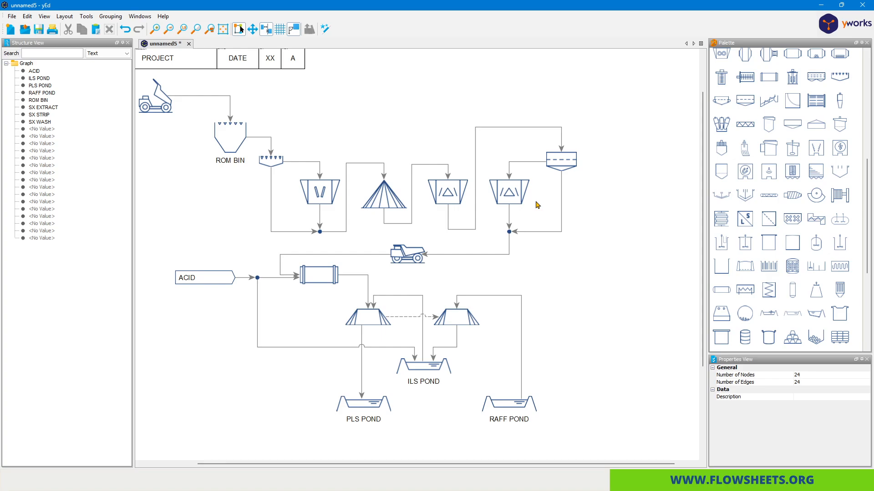
left_click(506, 200)
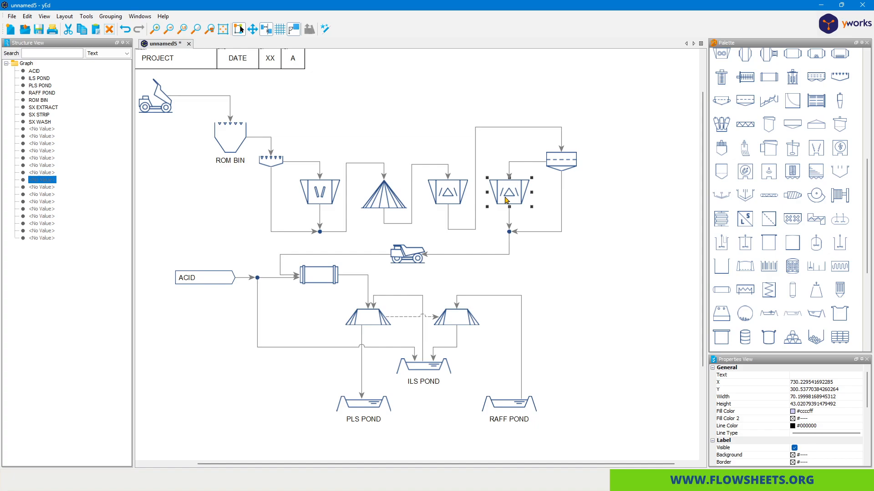
left_click(799, 375)
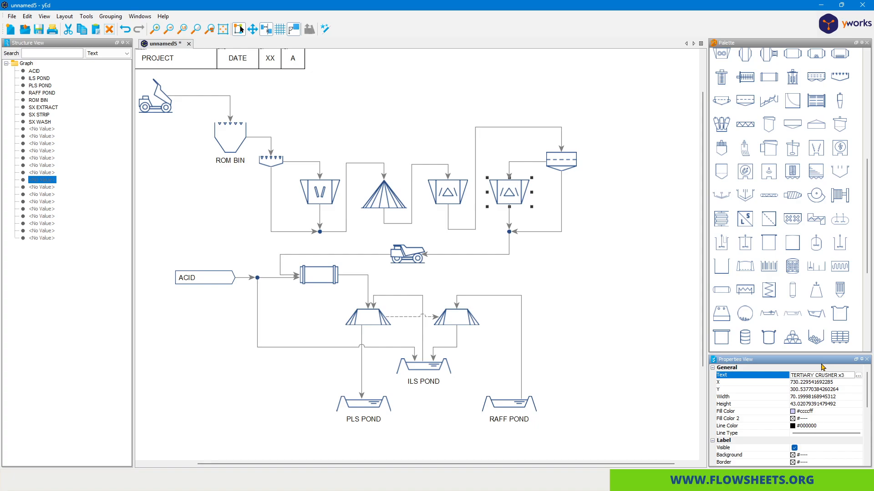
key("Return")
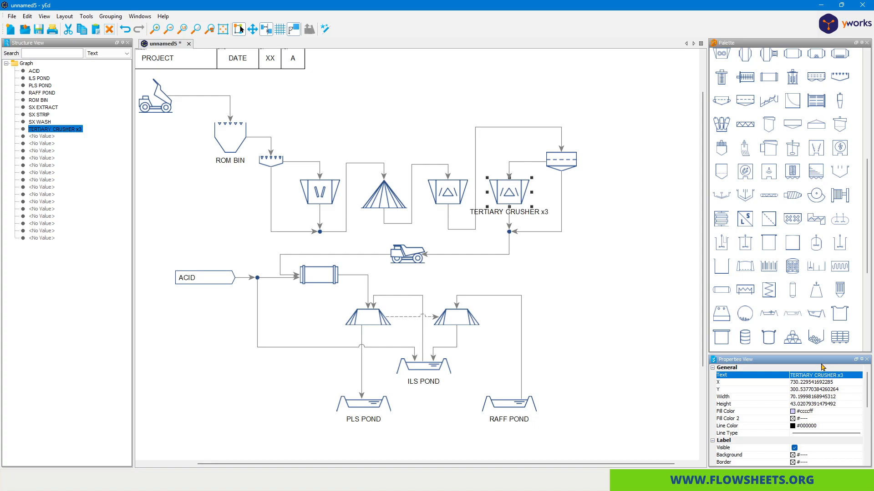
double_click(508, 214)
left_click(508, 216)
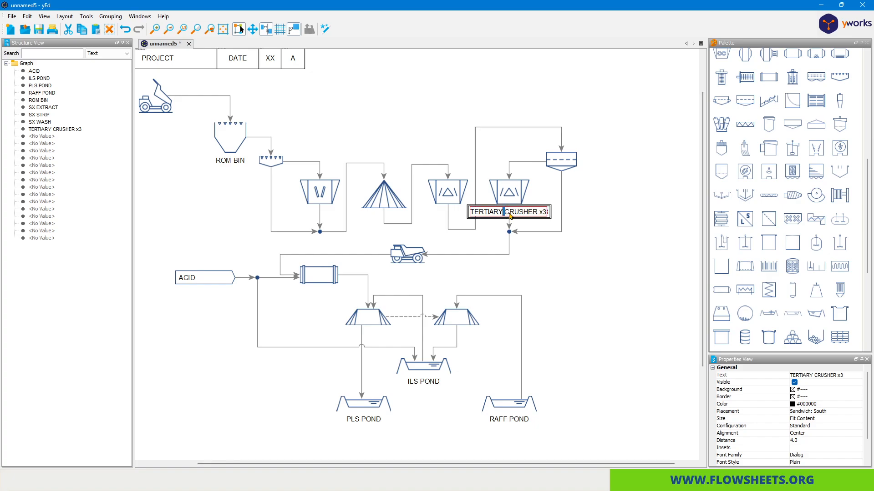
key("BackSpace")
key("Return")
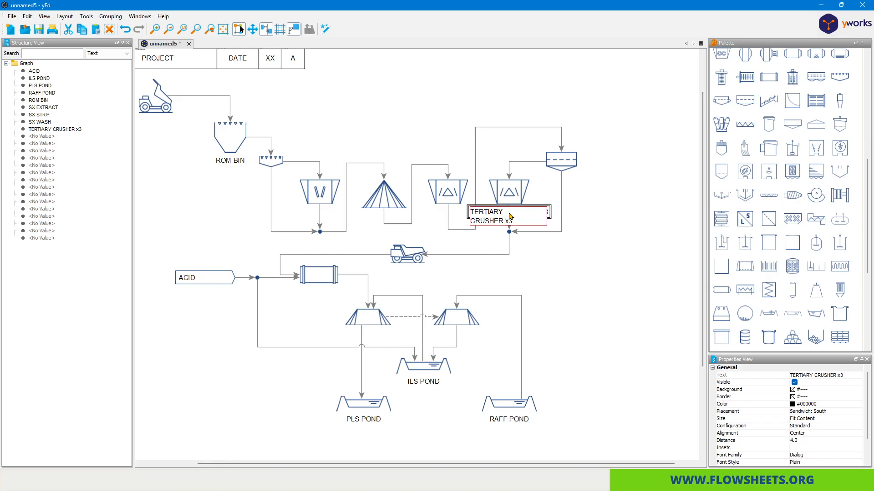
key("Return")
left_click(572, 243)
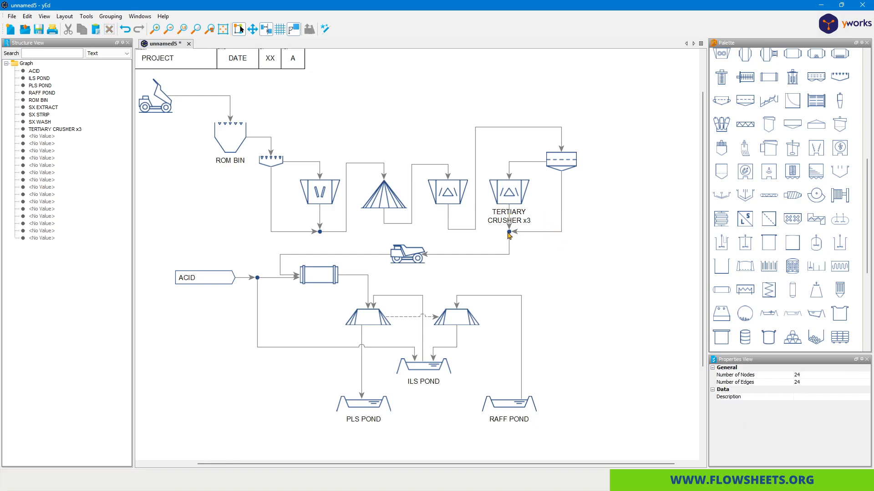
- Lower the junction beneath the tertiary crusher to the haul truck's level and straighten the stream between them
left_click_drag(508, 233, 509, 254)
left_click(605, 277)
left_click(446, 258)
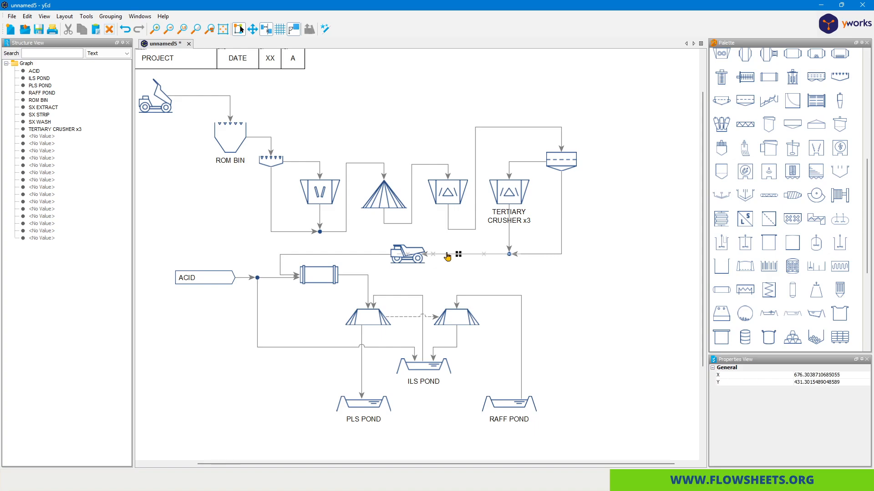
left_click(556, 280)
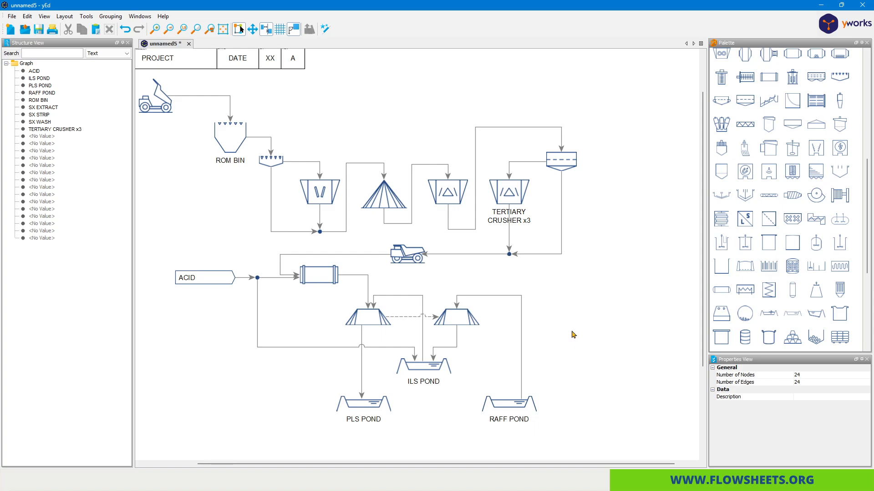
- Connect the PLS pond to the inlet of SX EXTRACT, routing the stream around the pond's left side
left_click_drag(573, 334, 566, 176)
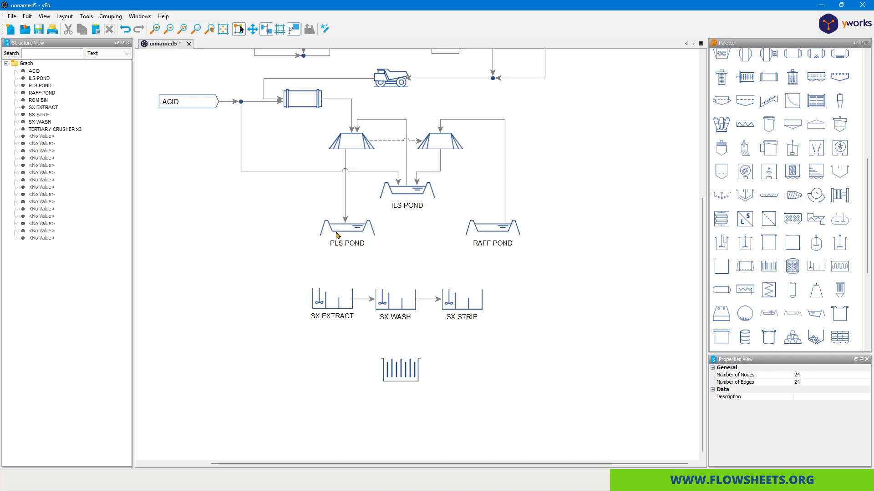
left_click_drag(336, 213, 321, 302)
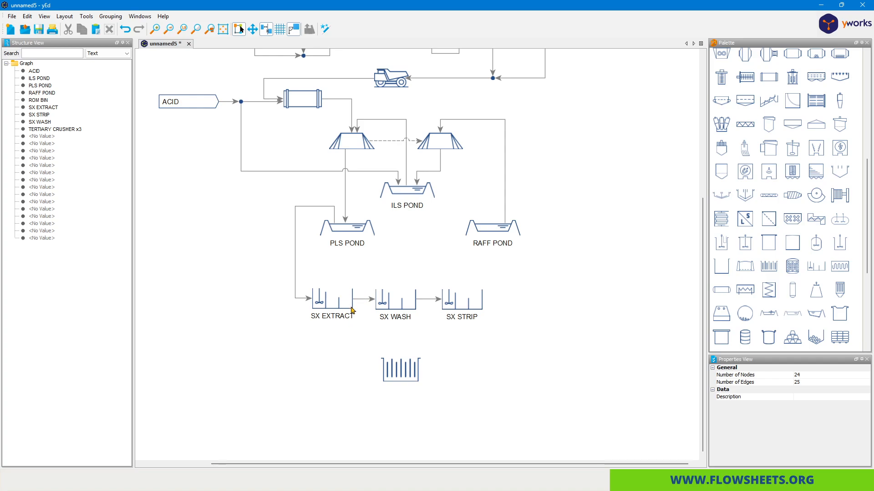
- Connect SX EXTRACT to the RAFF POND around its right side, and connect SX STRIP to the electrowinning cell with a straight drop
left_click_drag(329, 310, 494, 202)
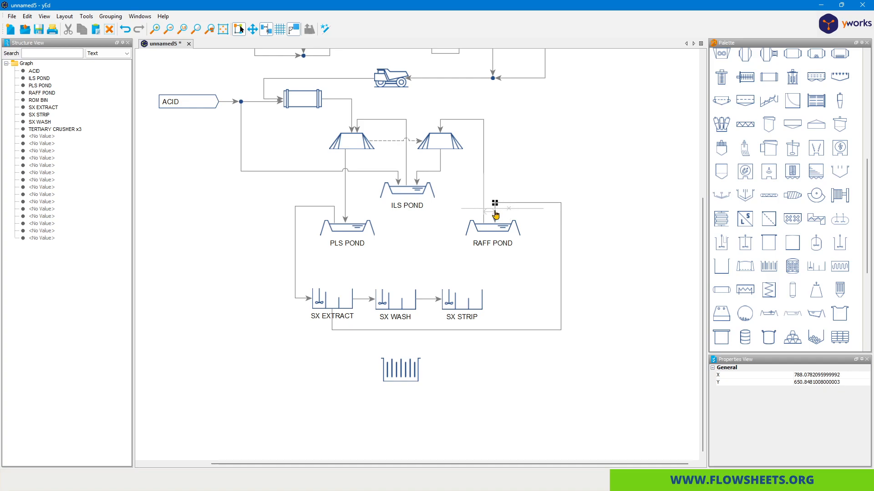
left_click(523, 298)
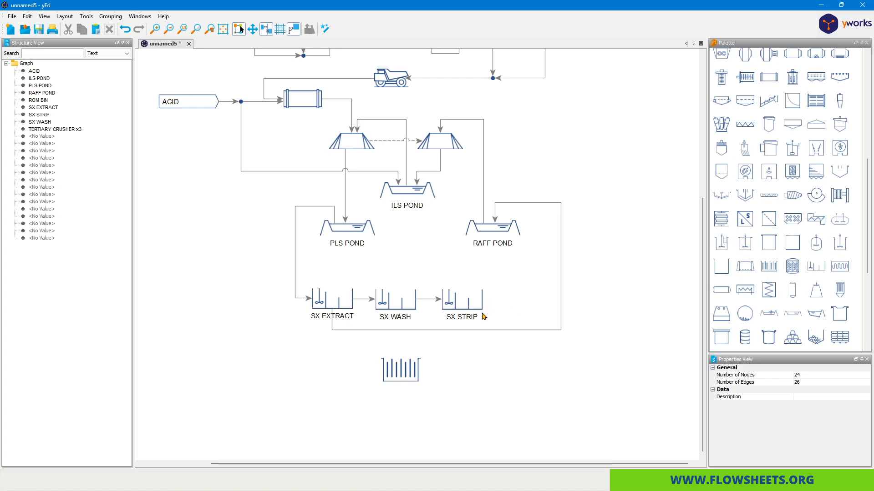
left_click_drag(479, 314, 400, 370)
left_click_drag(354, 361, 462, 360)
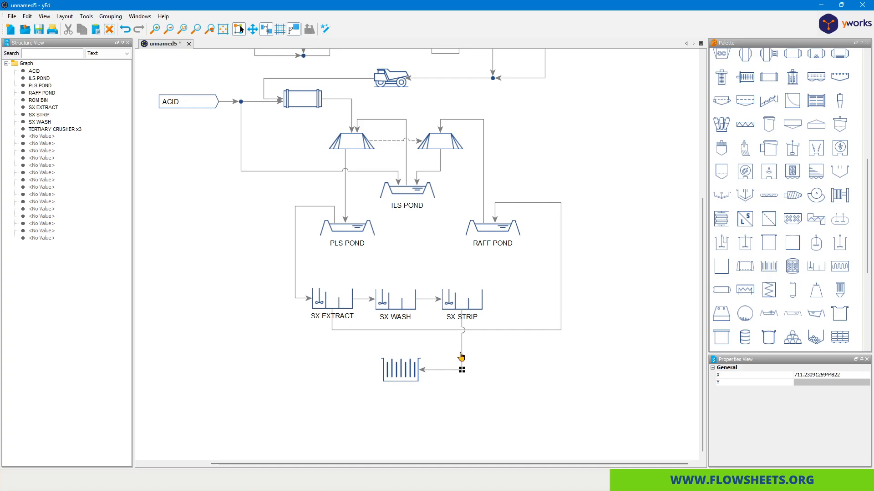
- Connect the electrowinning cell back to the inlet of SX STRIP, centre the cell beneath SX STRIP and tighten the return stream
left_click_drag(401, 369, 433, 365)
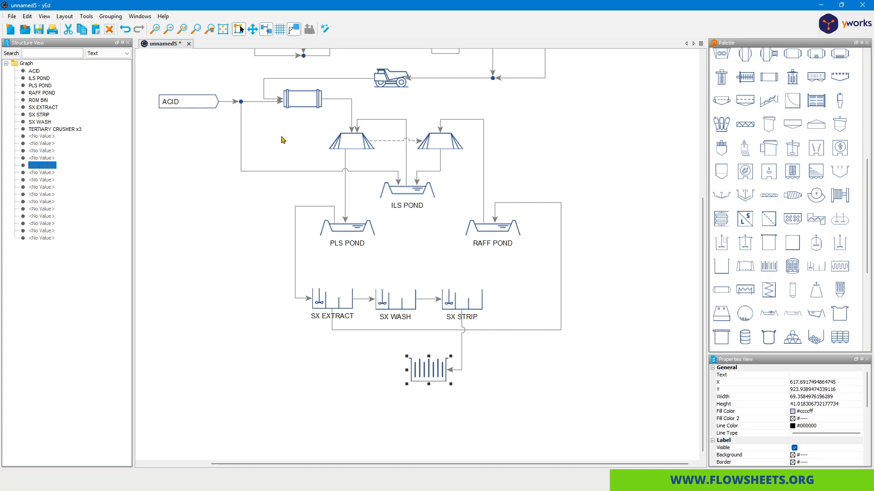
left_click(357, 396)
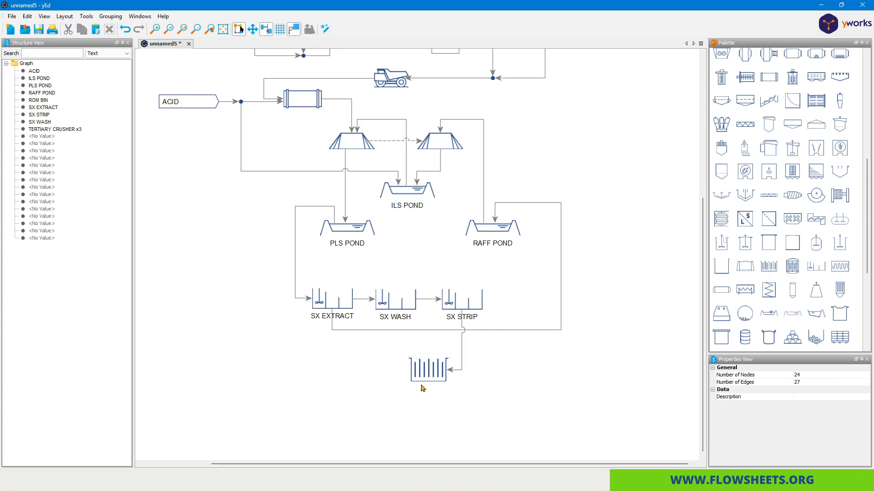
left_click_drag(432, 376, 436, 304)
left_click(434, 306)
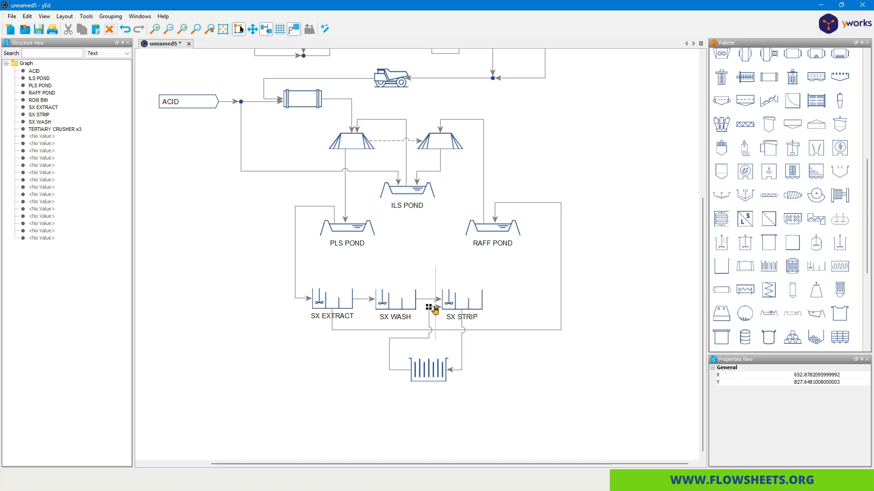
left_click(432, 369)
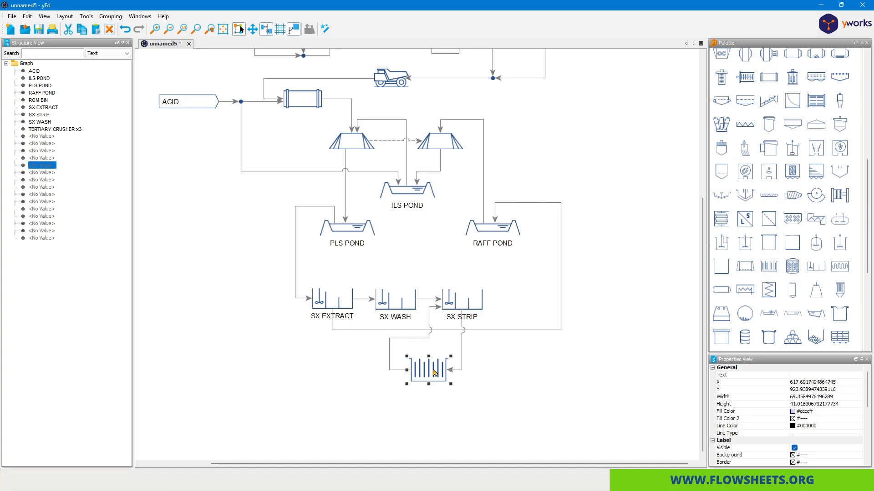
left_click_drag(433, 370, 467, 366)
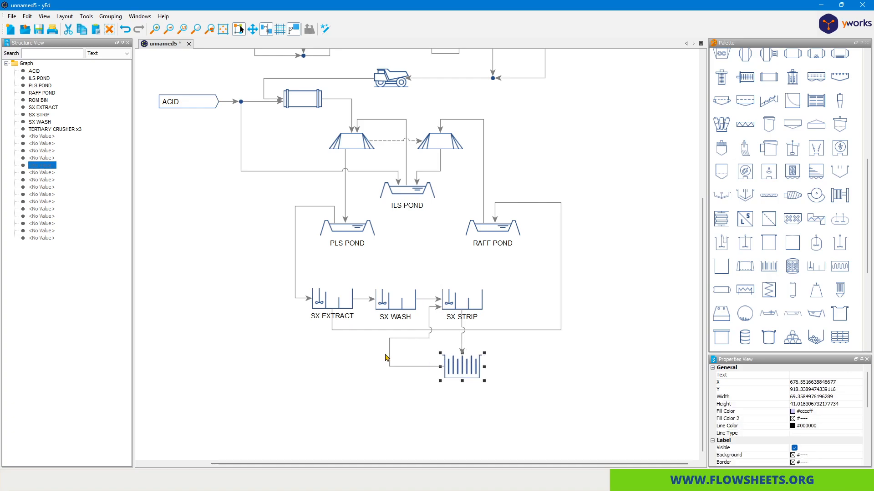
left_click_drag(389, 358, 428, 359)
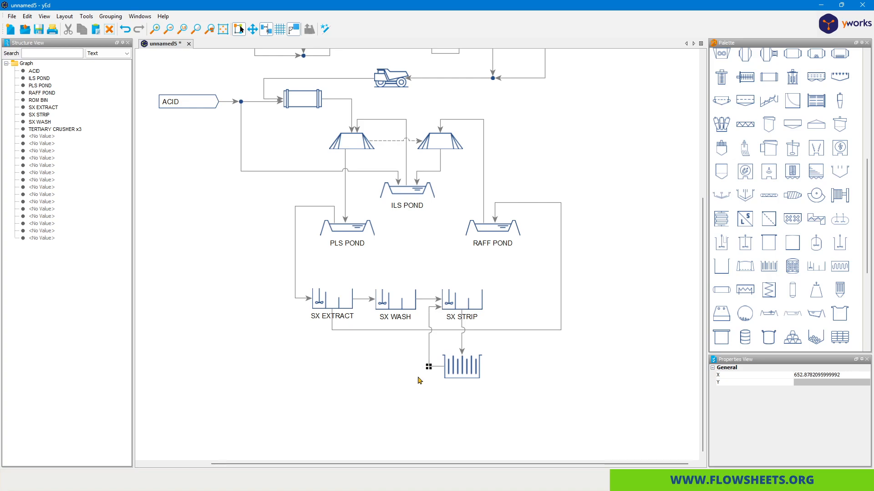
left_click(416, 385)
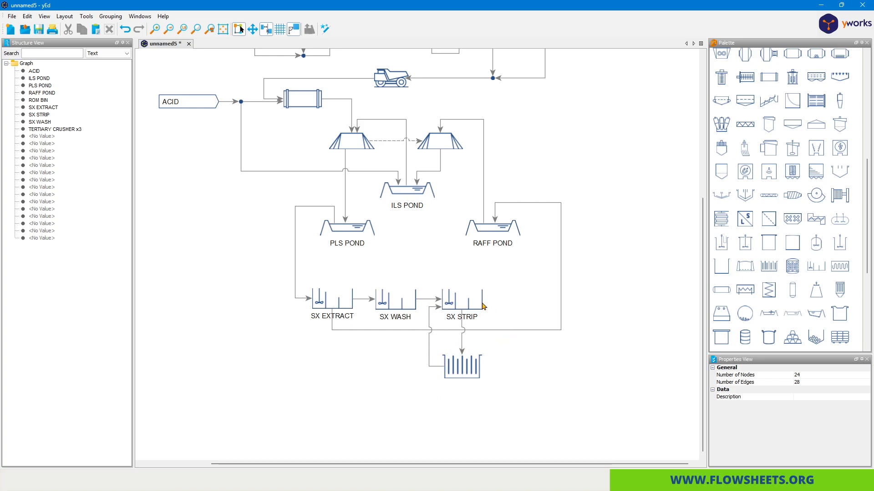
- Connect SX STRIP back to the top of SX EXTRACT, routing the stream above the three SX stages
left_click_drag(476, 305, 315, 287)
left_click(321, 286)
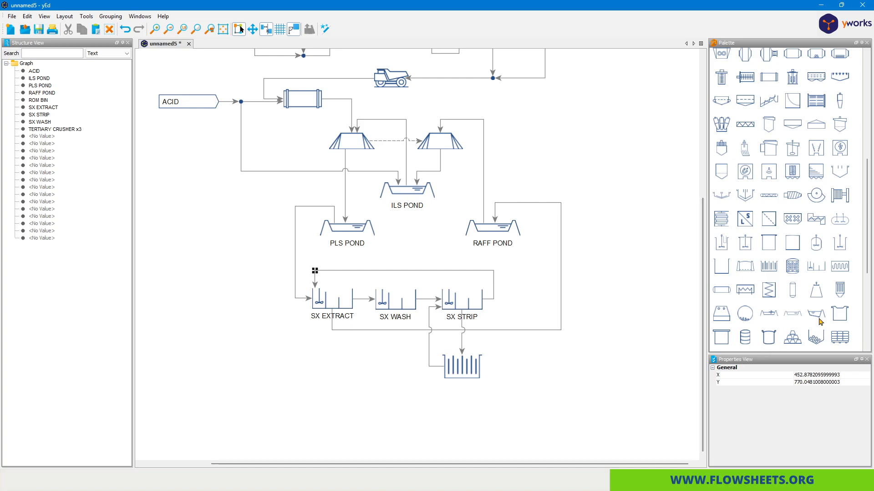
- Place a lidded box symbol to the right of the electrowinning cell and connect the cell's outlet to it
scroll(818, 323, "down", 2)
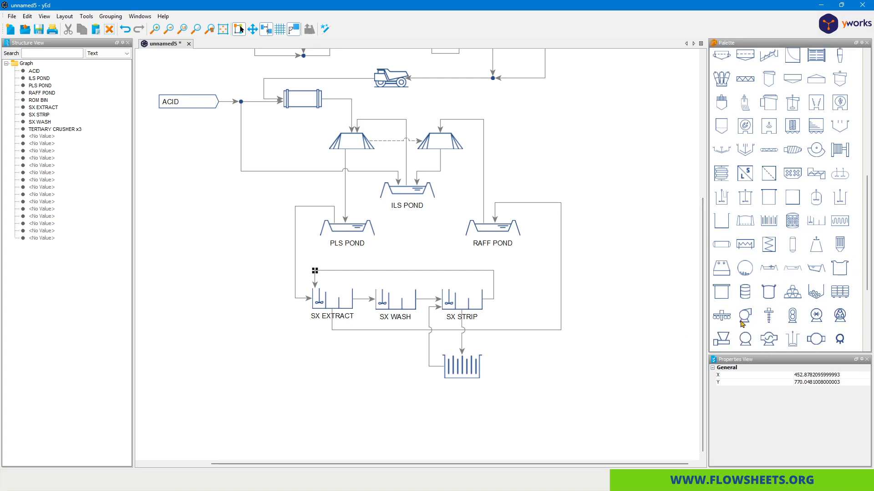
left_click_drag(722, 291, 546, 371)
left_click_drag(467, 367, 541, 368)
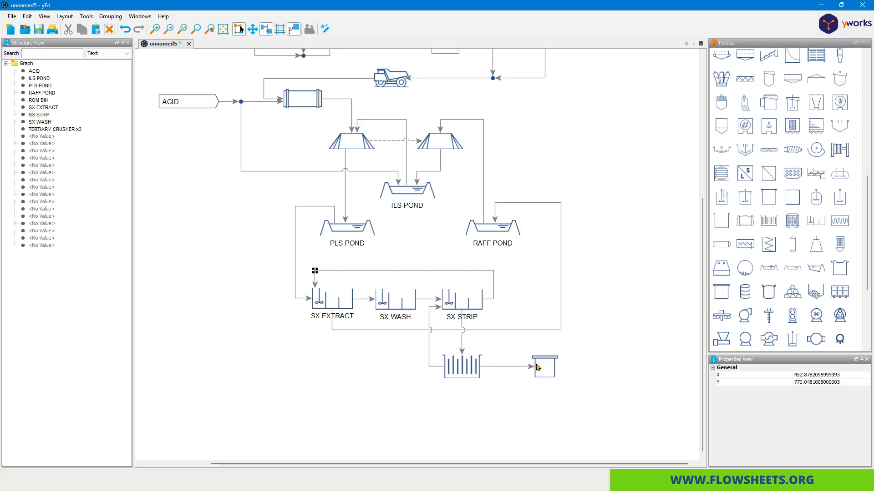
- Label the product symbol fed by the electrowinning cell CATHODES
left_click(550, 374)
left_click(809, 375)
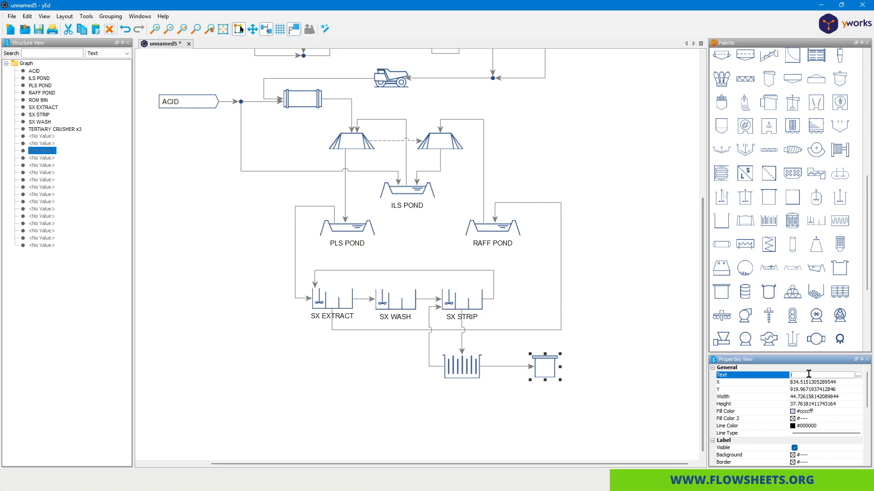
type("CATHO")
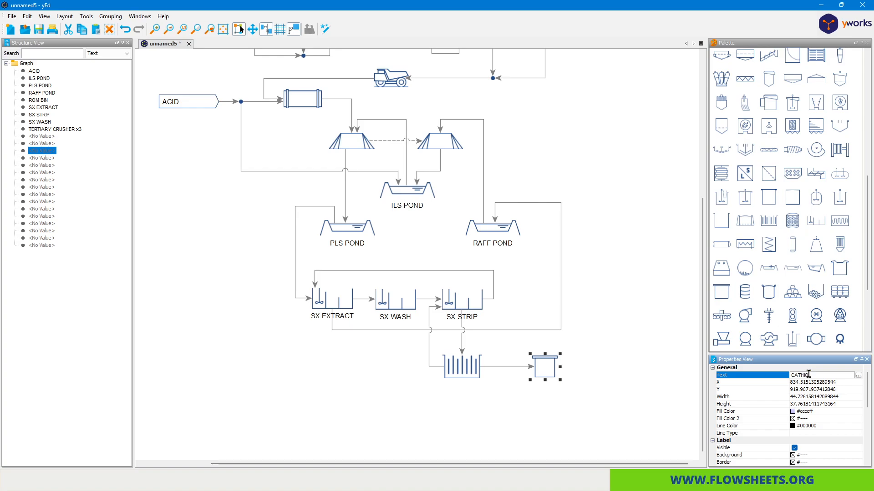
type("DES")
key("Return")
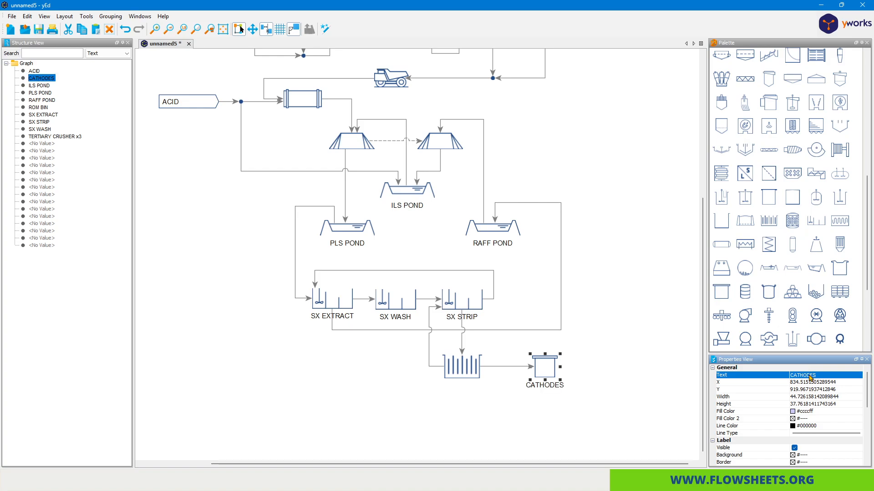
left_click(654, 385)
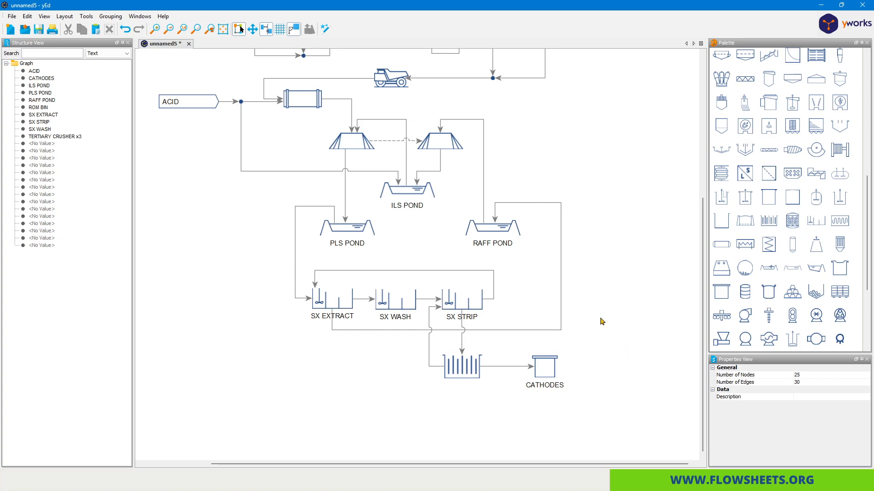
- Move the ACID label arrow farther left along its stream, away from the junction
scroll(606, 255, "down", 3)
scroll(625, 335, "down", 1)
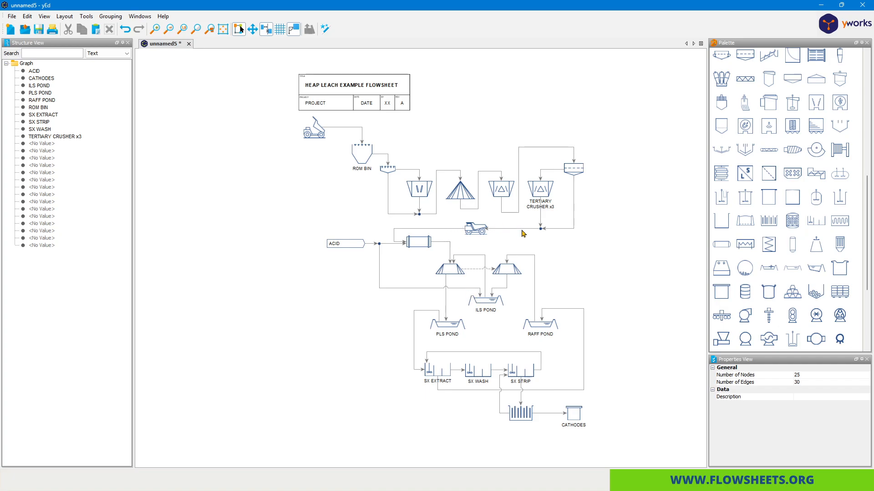
left_click_drag(354, 242, 315, 242)
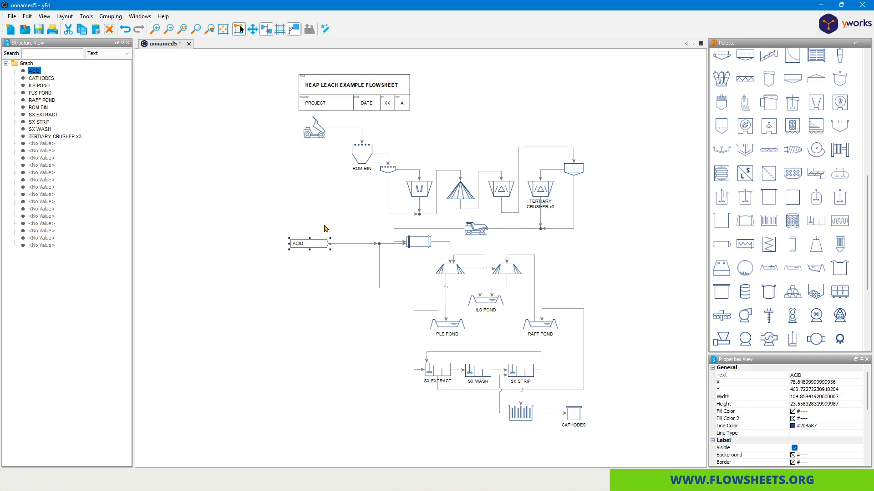
left_click(341, 218)
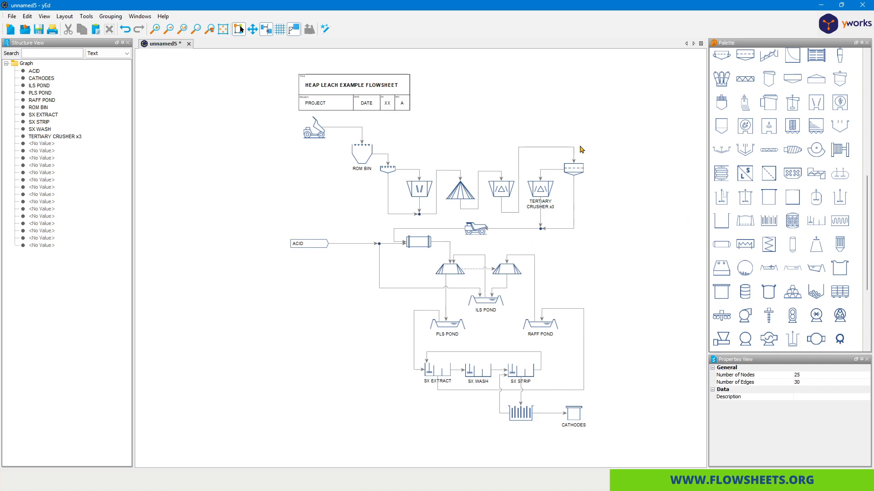
- Select the title block with the entire crushing section and nudge them slightly upward together
left_click_drag(285, 112, 594, 222)
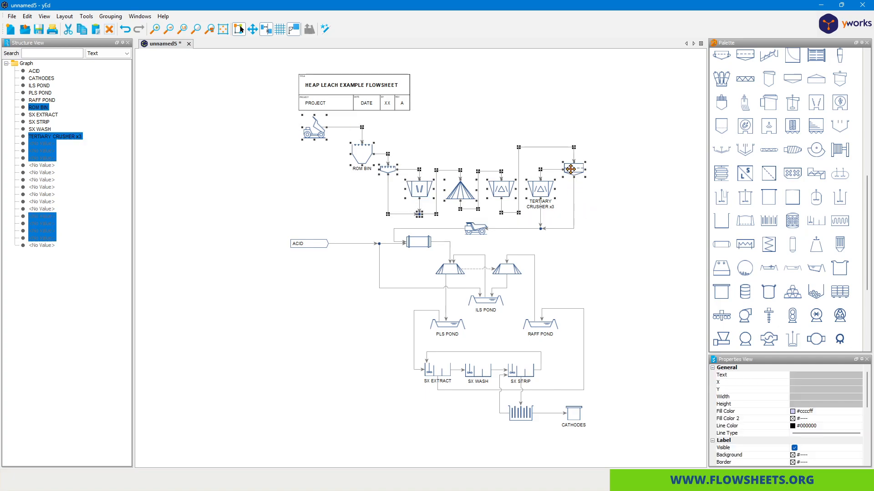
left_click_drag(262, 62, 623, 224)
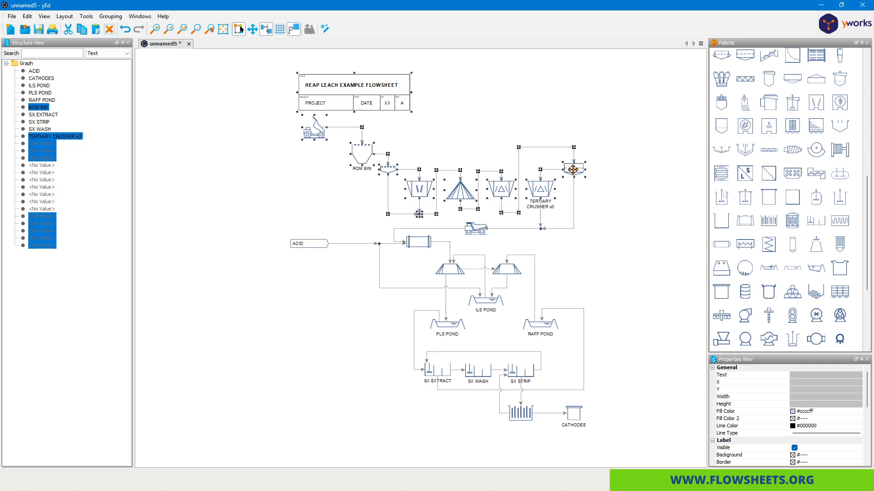
mouse_move(573, 169)
left_mouse_down()
mouse_move(572, 141)
mouse_move(544, 153)
mouse_move(556, 150)
mouse_move(553, 157)
mouse_move(572, 168)
left_mouse_up()
left_click(637, 191)
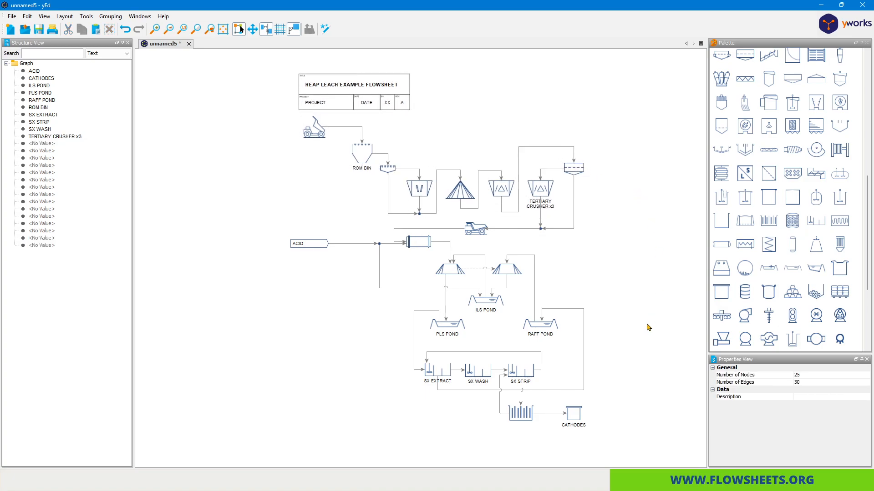